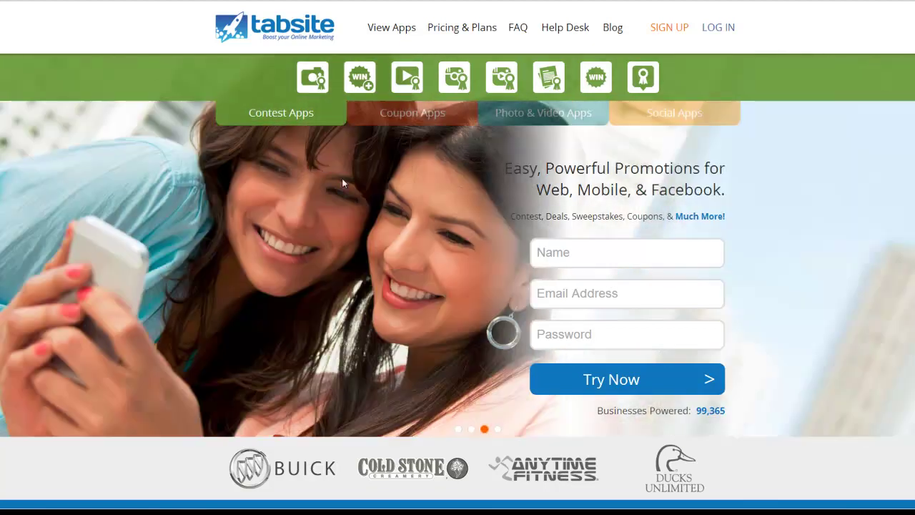
Step: Preview the names of the contest apps offered on the TabSite home page
mouse_move(306, 116)
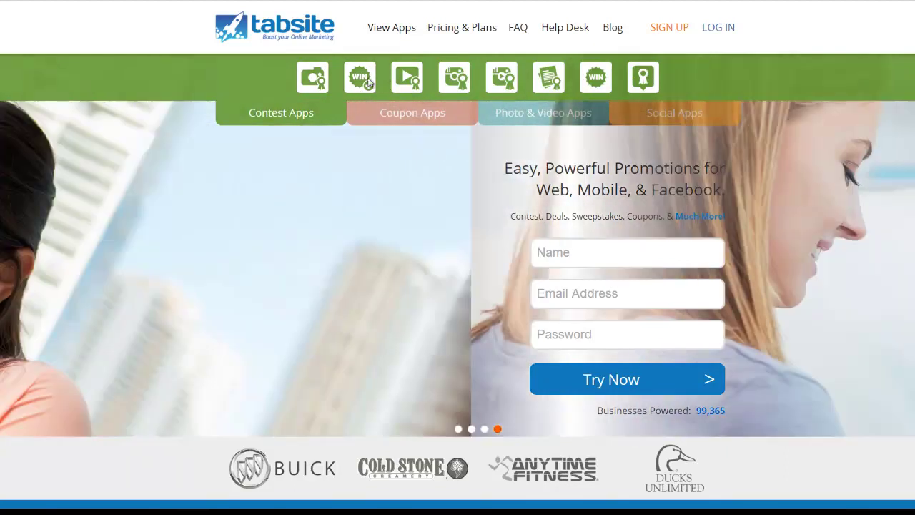
mouse_move(369, 83)
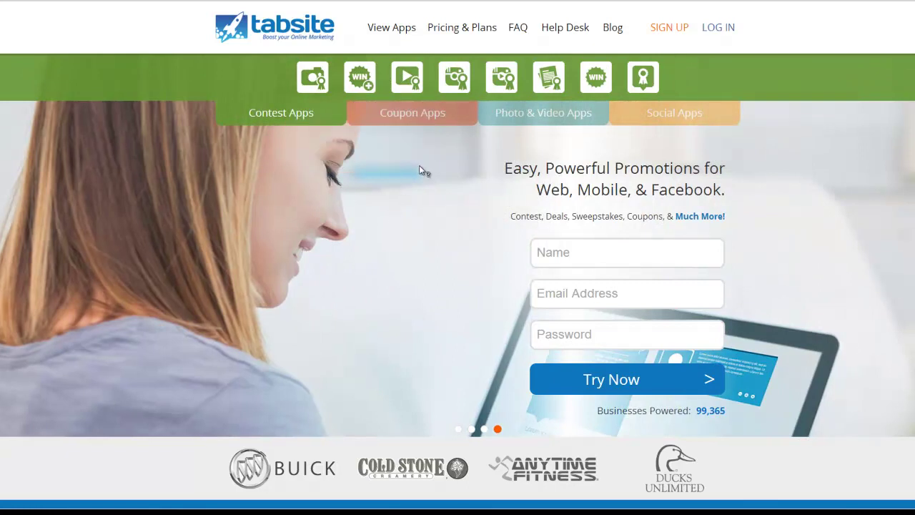
mouse_move(458, 76)
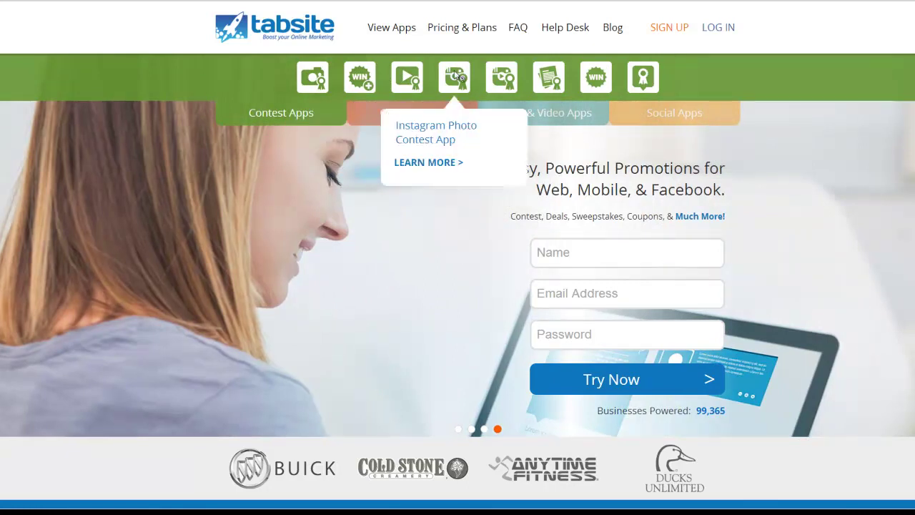
mouse_move(506, 79)
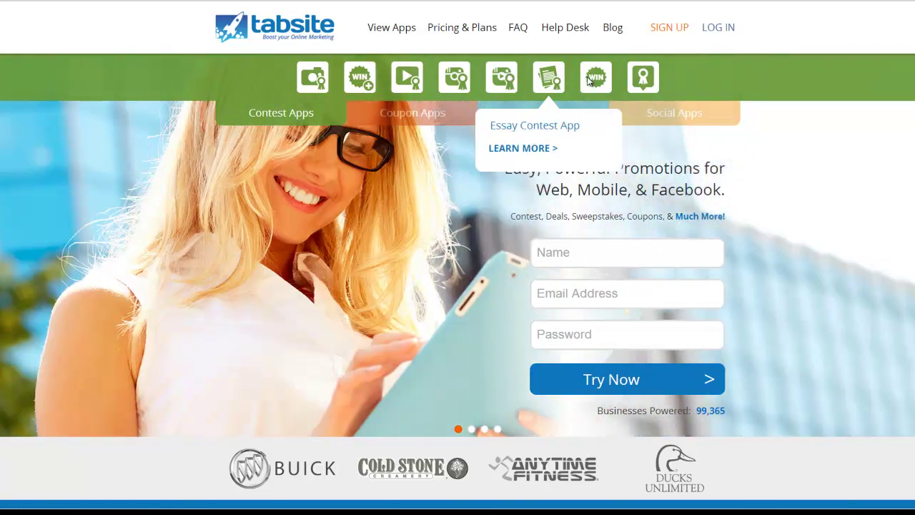
mouse_move(602, 80)
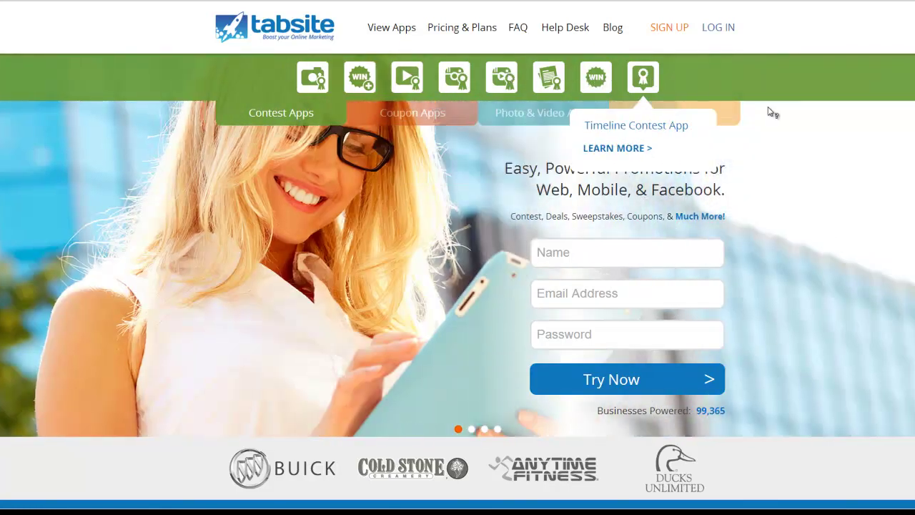
mouse_move(645, 78)
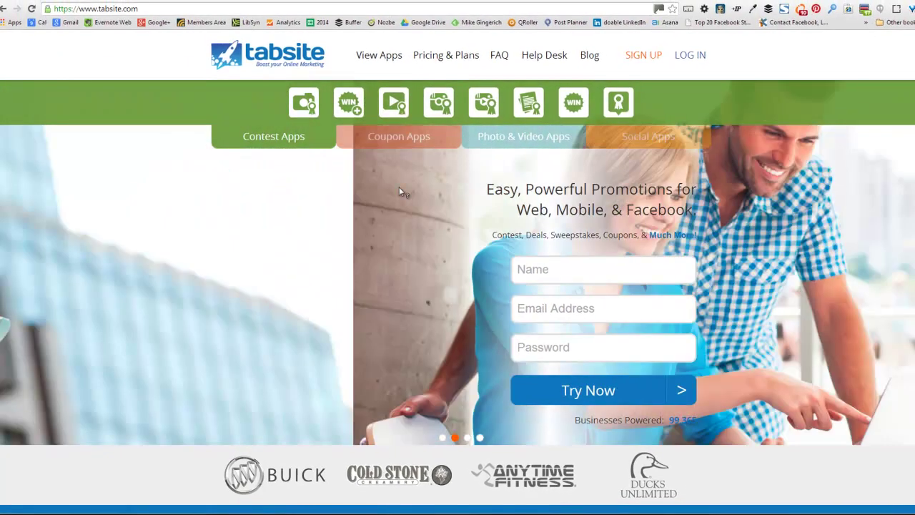
Step: Preview the coupon apps and open the Coupon App's information page
click(401, 128)
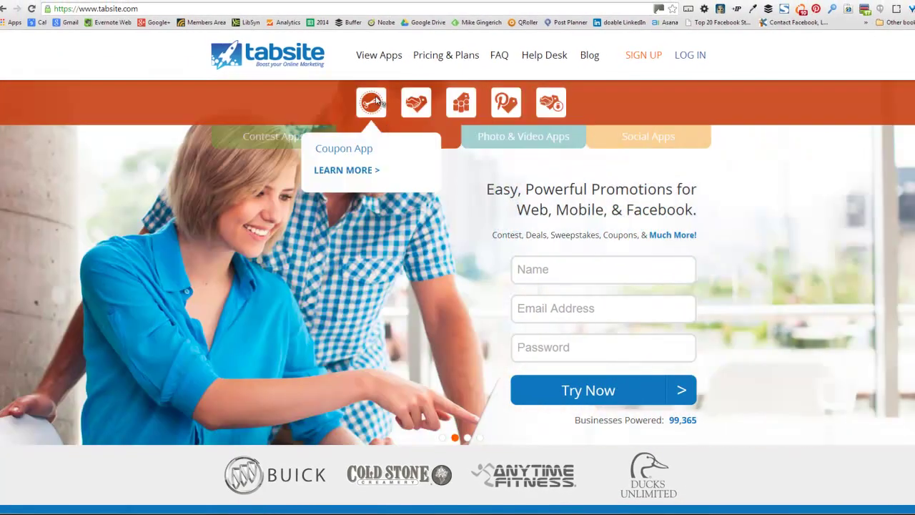
mouse_move(430, 101)
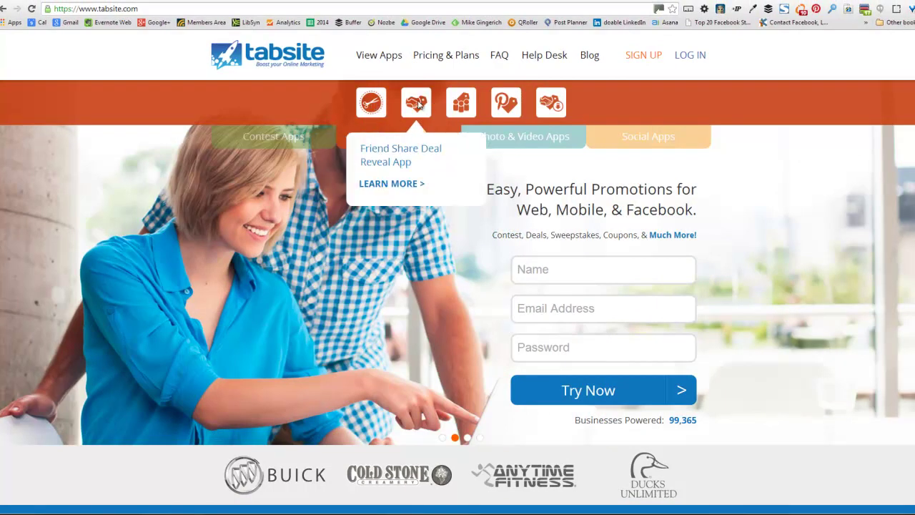
mouse_move(508, 108)
mouse_move(370, 103)
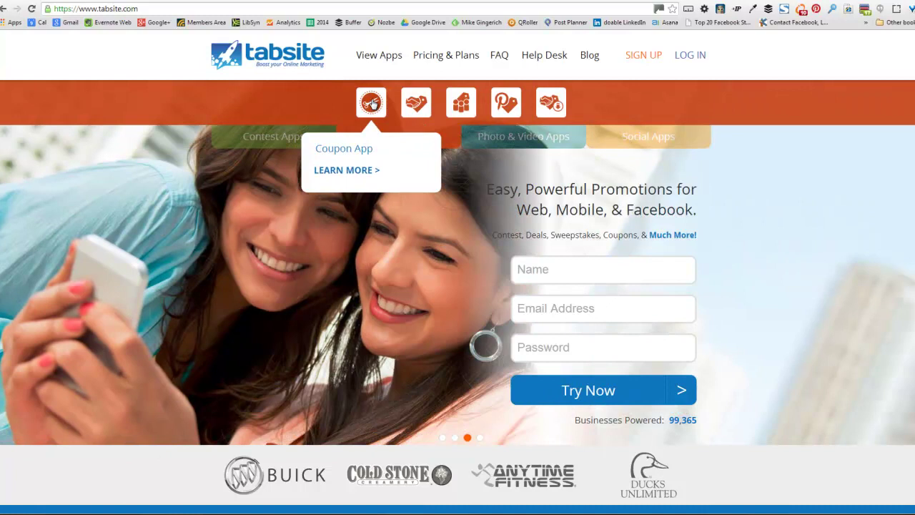
click(369, 173)
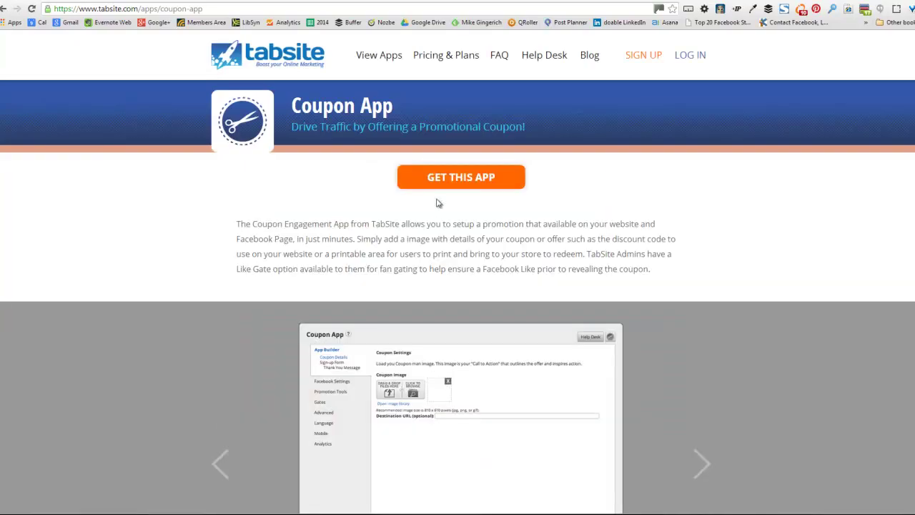
Step: Review the Coupon App page's description, builder preview and feature list
scroll(313, 279, down, 3)
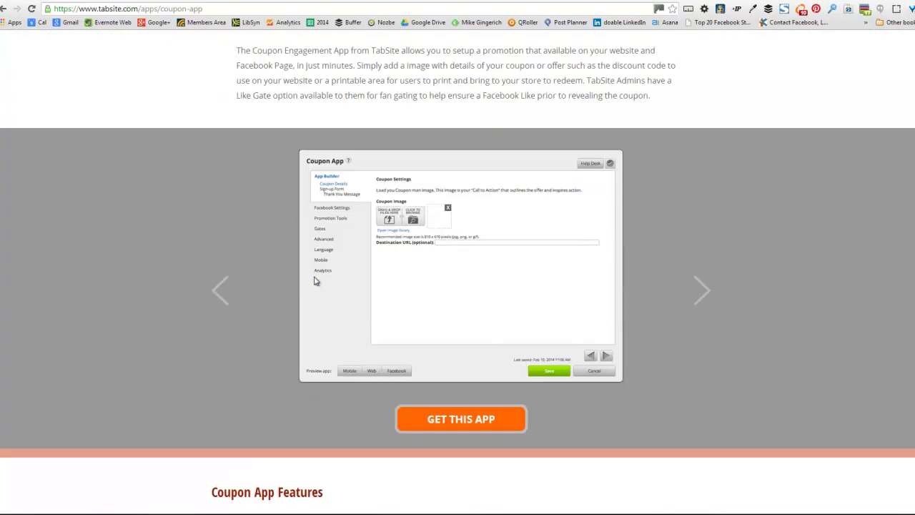
scroll(315, 280, up, 1)
scroll(315, 280, down, 5)
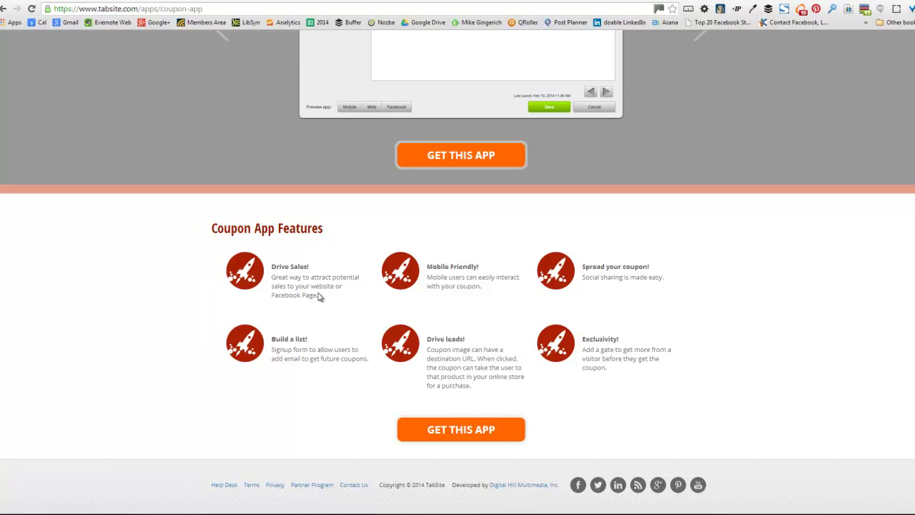
scroll(318, 296, up, 10)
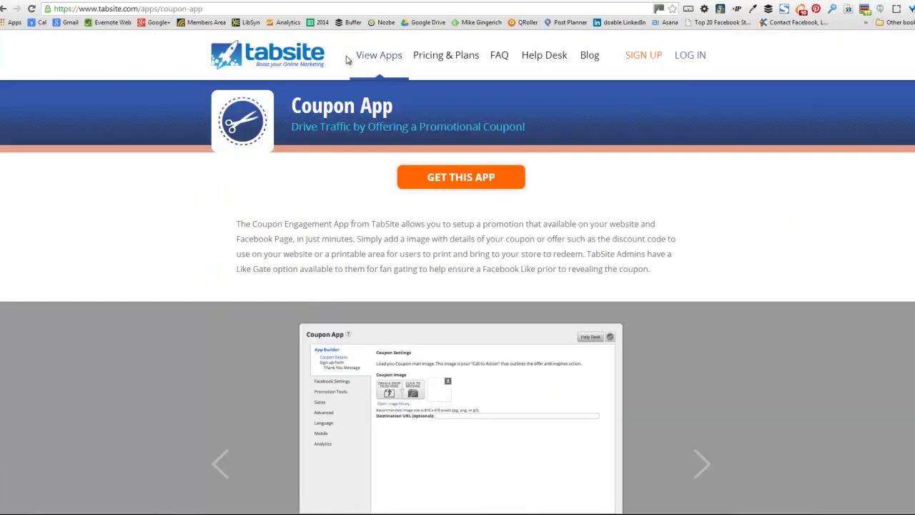
Step: Return to the home page and view the Promotion Apps, Mobile, Web & Social, and Enterprise & Agency overviews
click(373, 60)
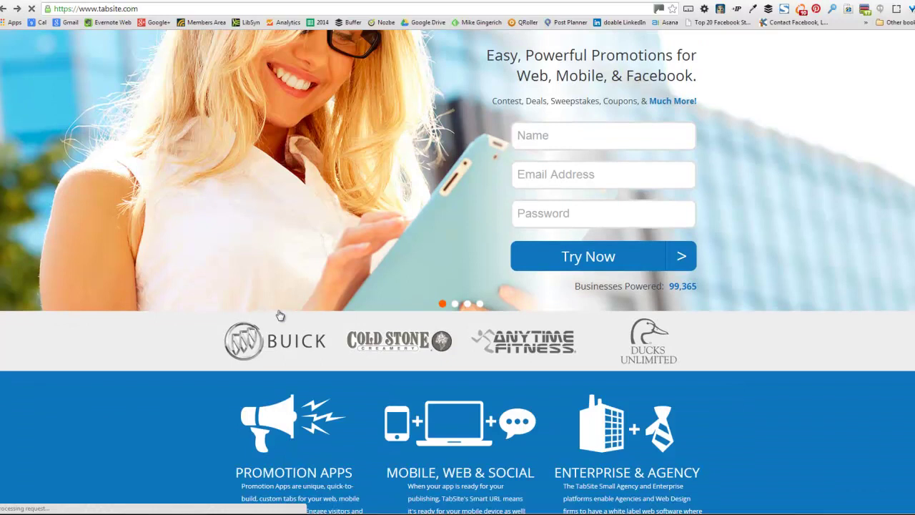
scroll(280, 315, down, 2)
scroll(282, 295, down, 1)
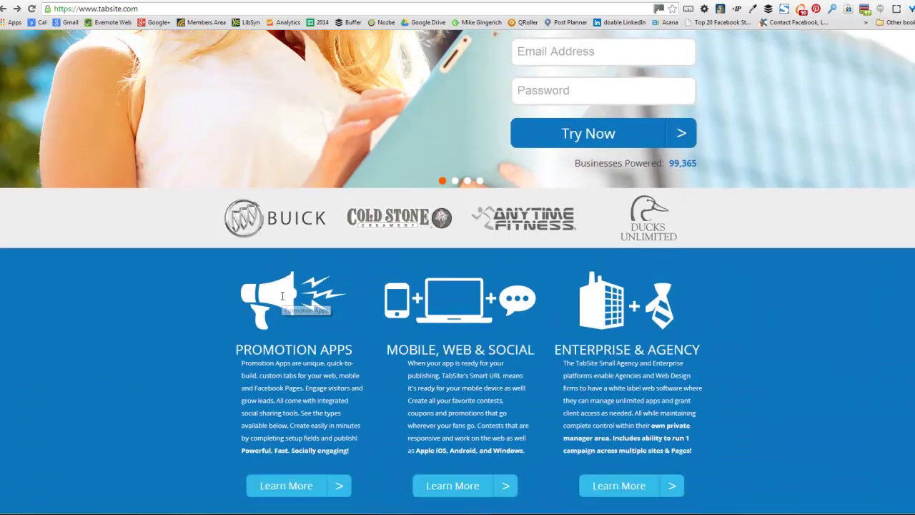
scroll(282, 295, down, 1)
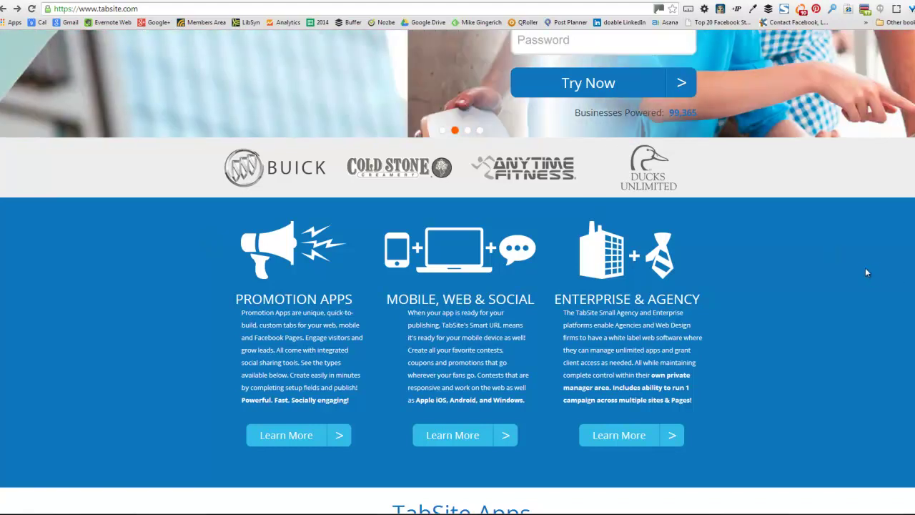
Step: Examine the TabSite Apps catalogue on the home page, covering the Premium, Standard and Free app groups
scroll(837, 267, down, 3)
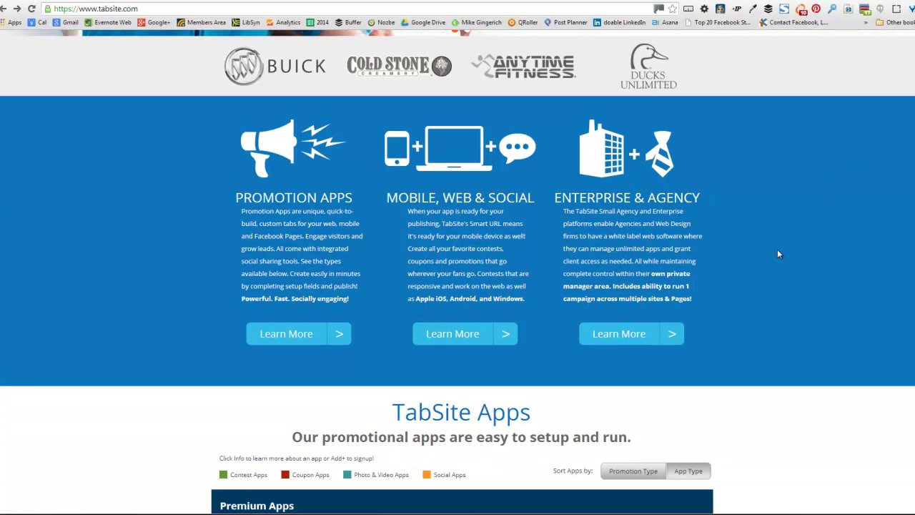
scroll(773, 255, down, 2)
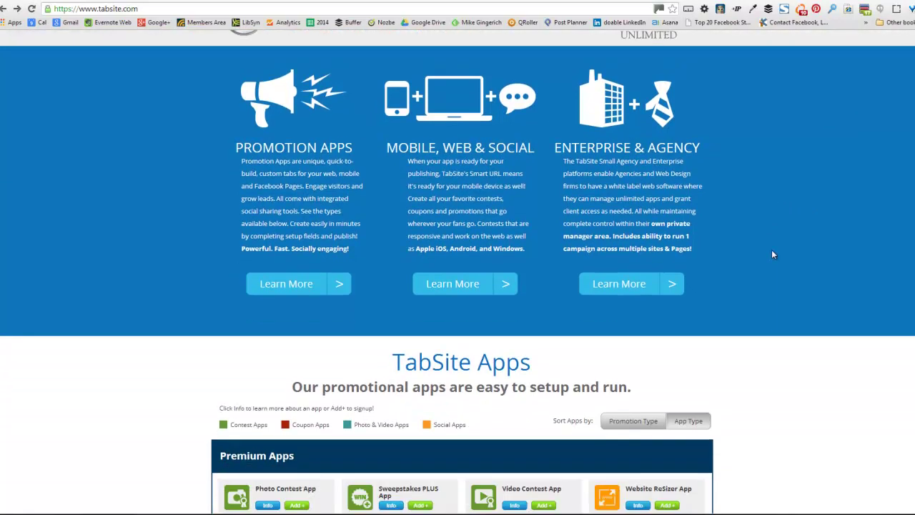
scroll(772, 255, down, 2)
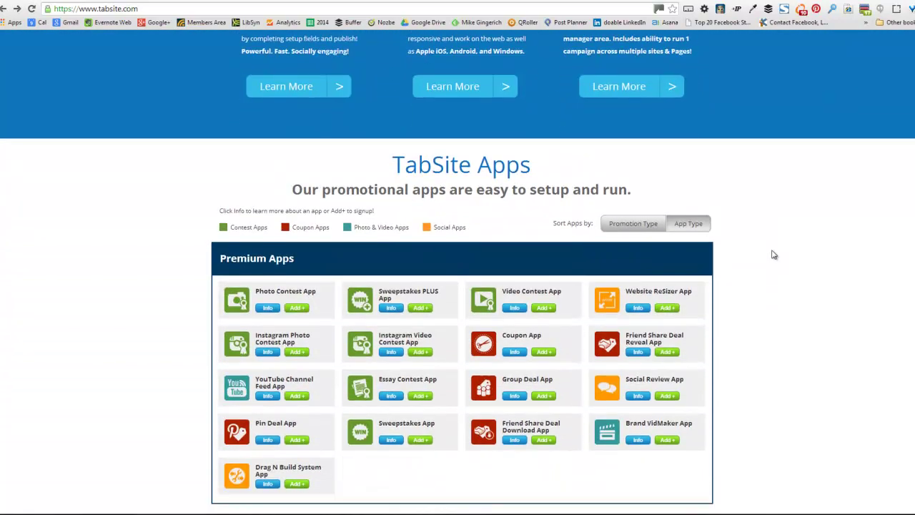
scroll(773, 254, down, 2)
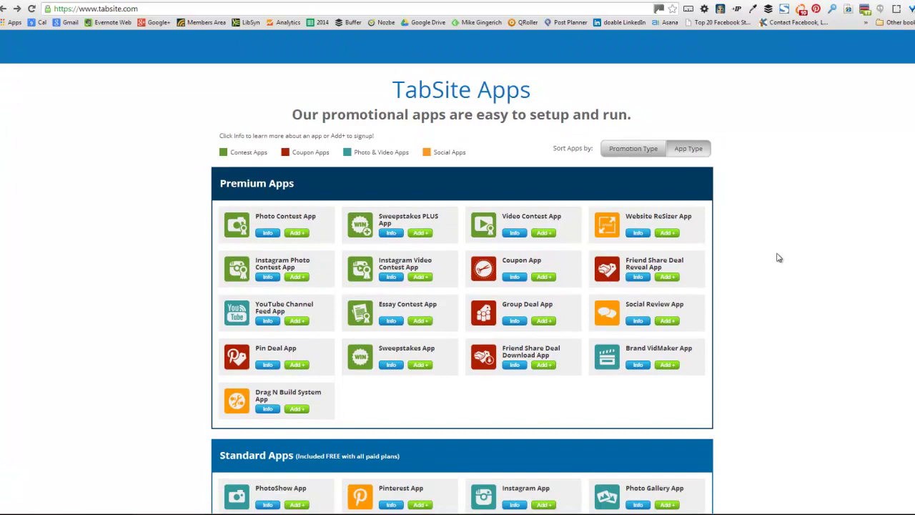
scroll(779, 258, down, 1)
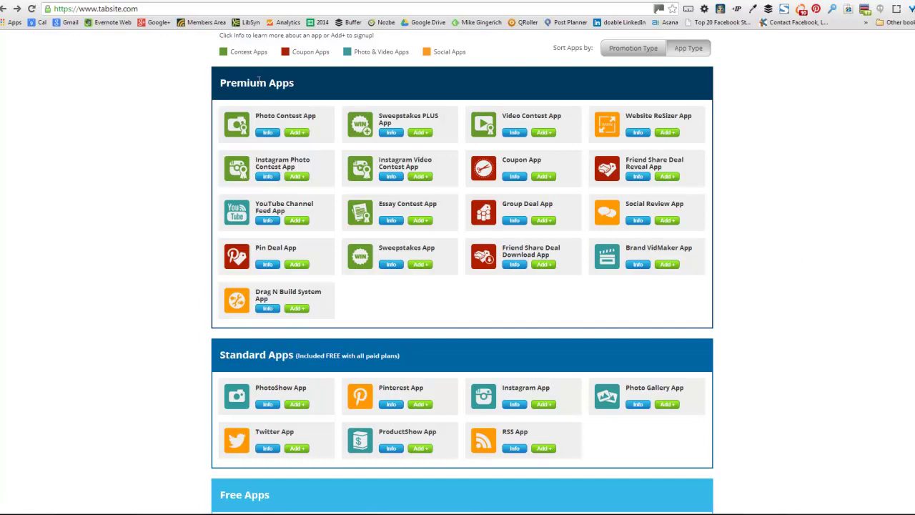
scroll(184, 164, down, 1)
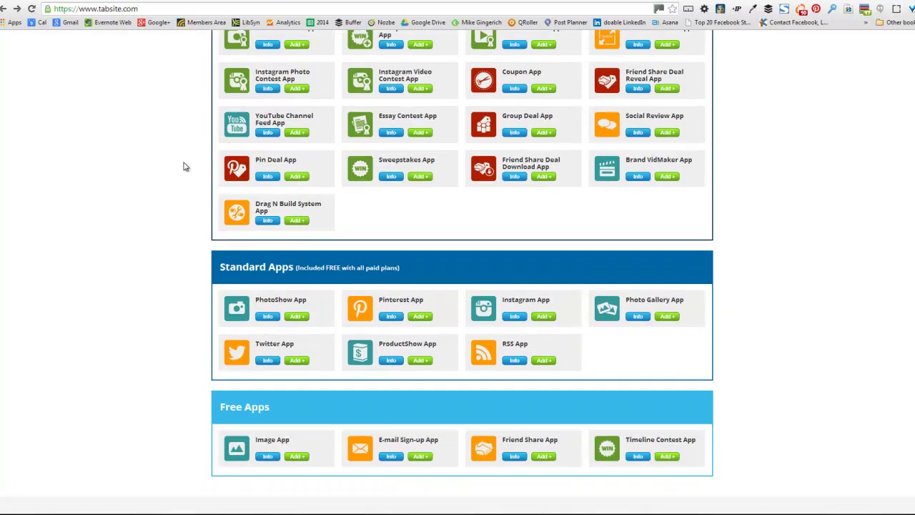
scroll(158, 152, up, 2)
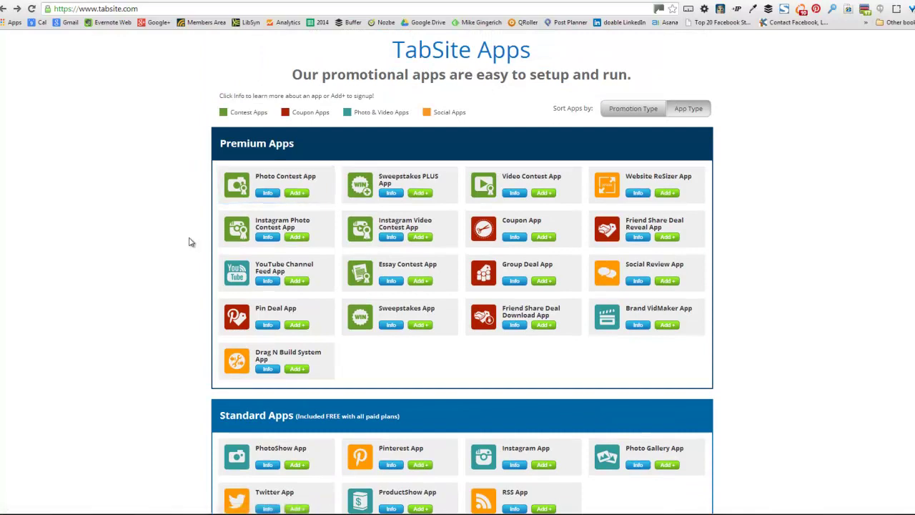
scroll(190, 241, down, 3)
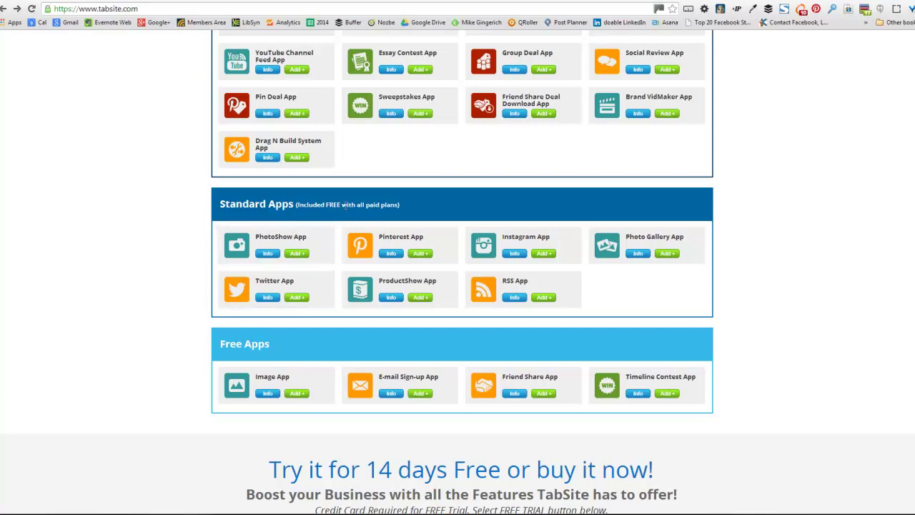
scroll(810, 307, up, 3)
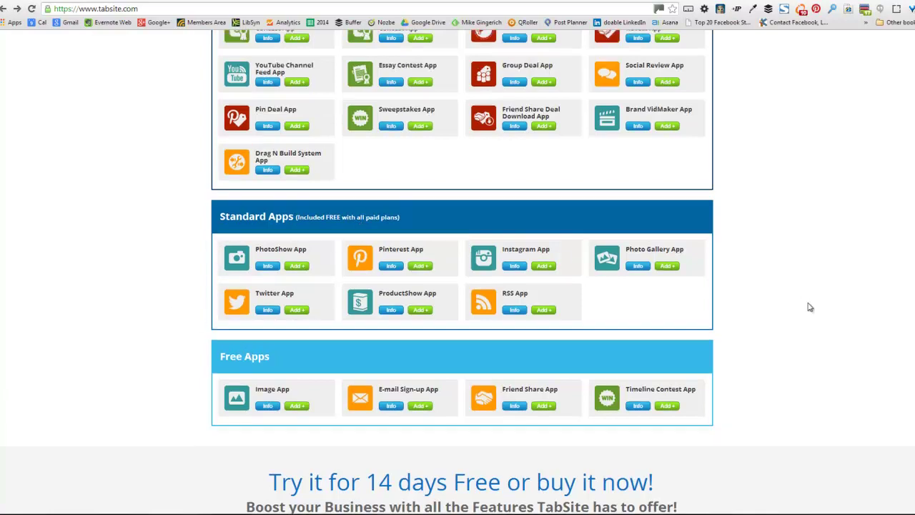
scroll(810, 307, up, 1)
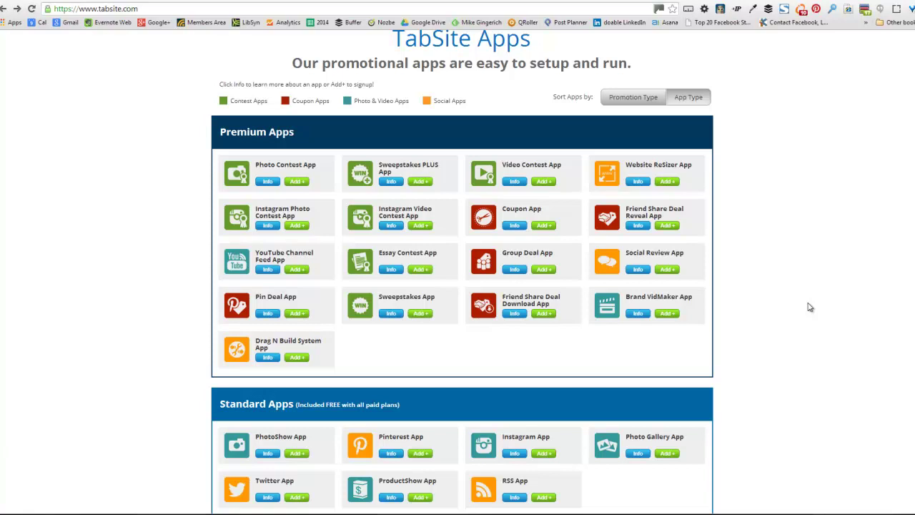
Step: Review the monthly pricing for the Single App, Any 5 App, Unlimited, Free, Small Agency and Enterprise plans
scroll(798, 307, down, 5)
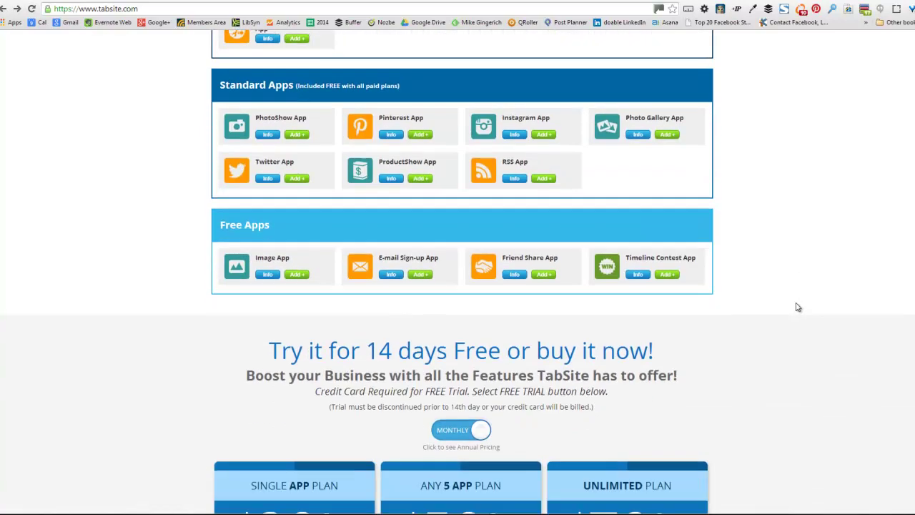
scroll(798, 306, down, 3)
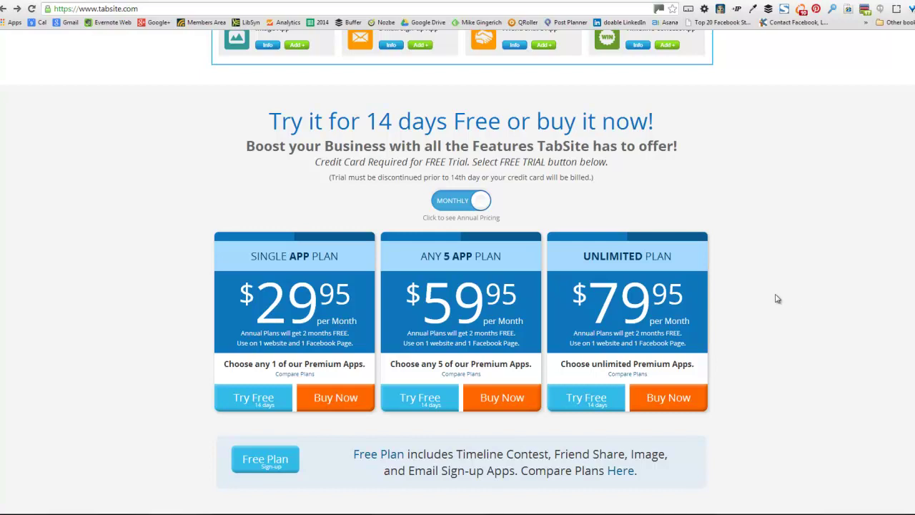
scroll(777, 299, down, 1)
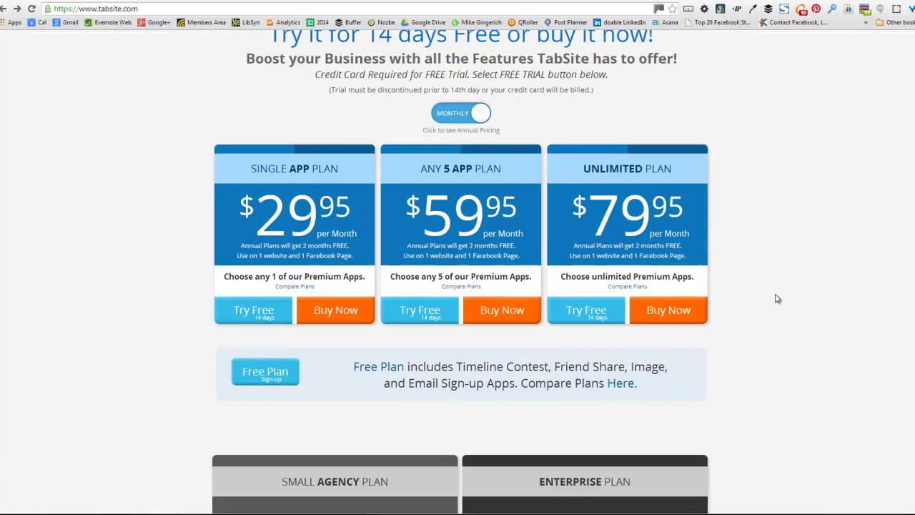
scroll(778, 299, down, 3)
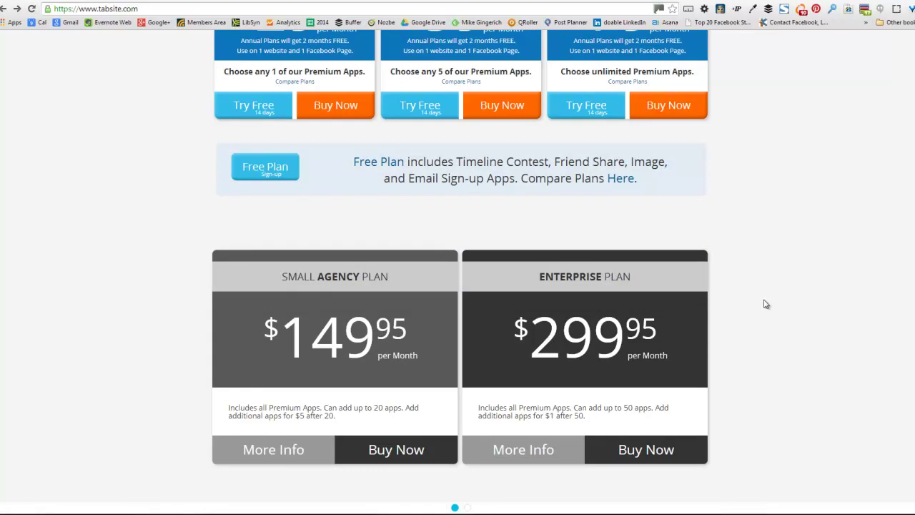
scroll(765, 305, down, 1)
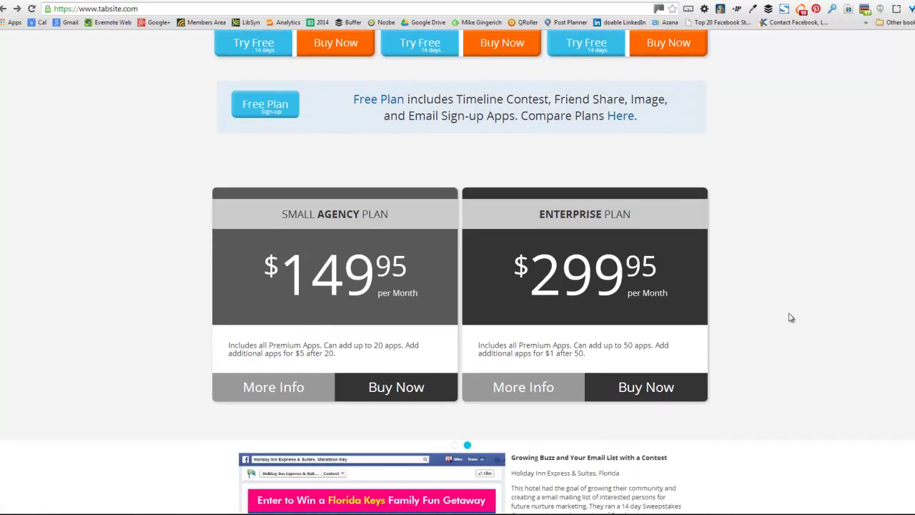
scroll(791, 317, down, 1)
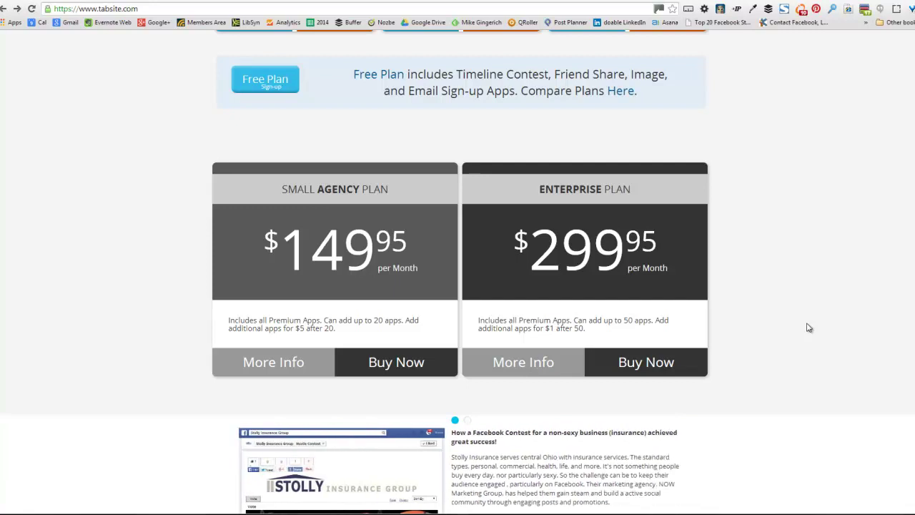
Step: View the Stolly Insurance contest case study below the pricing plans, and return to the app catalogue
scroll(807, 324, down, 2)
scroll(805, 322, down, 1)
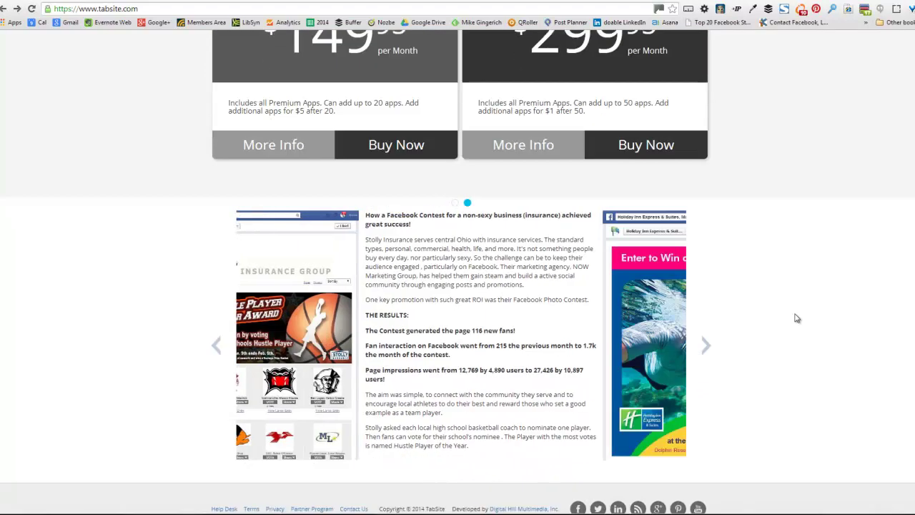
click(455, 203)
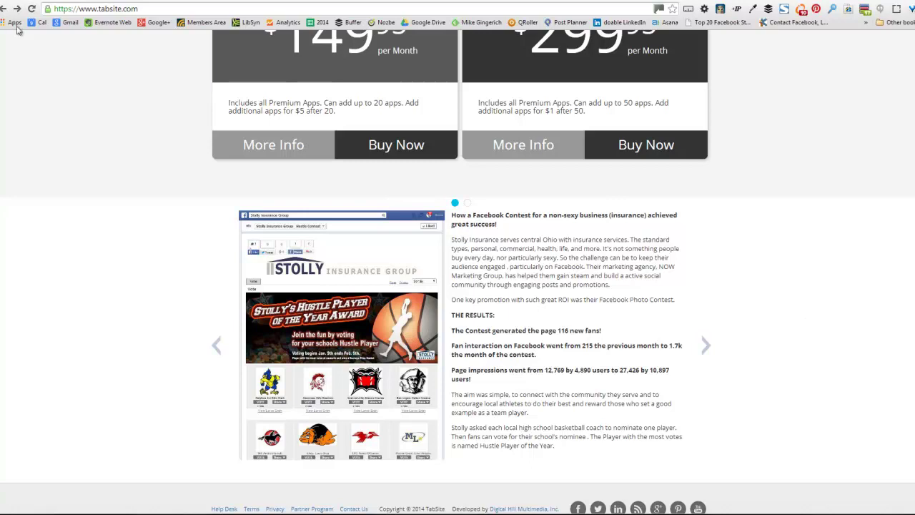
scroll(817, 228, up, 15)
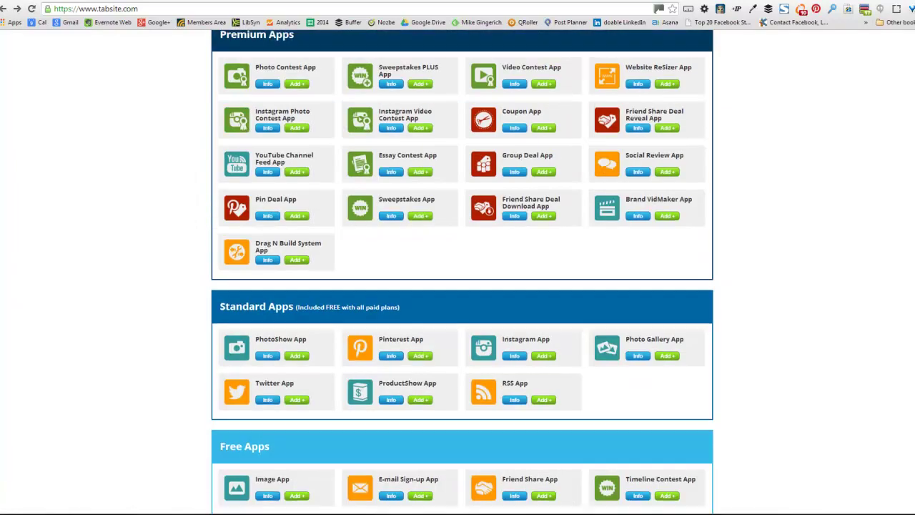
Step: Log in to the account manager and open the catalogue of apps to add, sorted by app type
scroll(695, 320, up, 3)
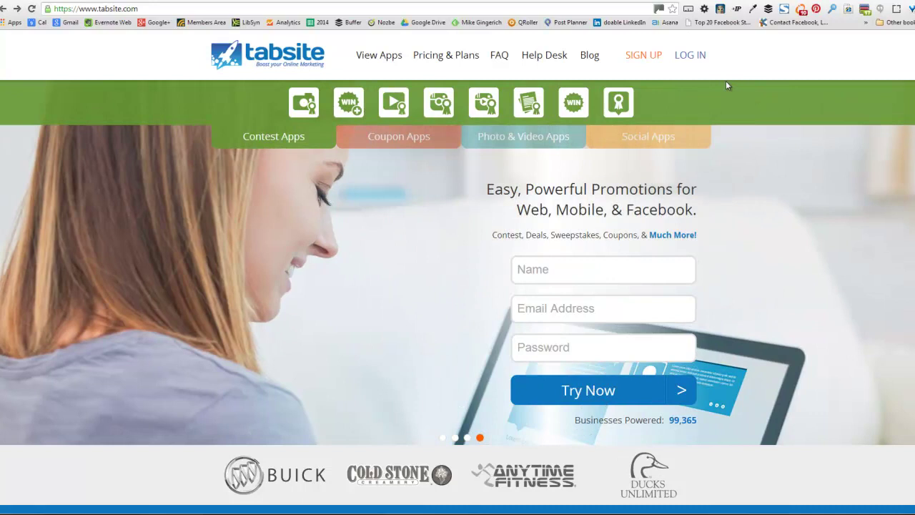
click(688, 58)
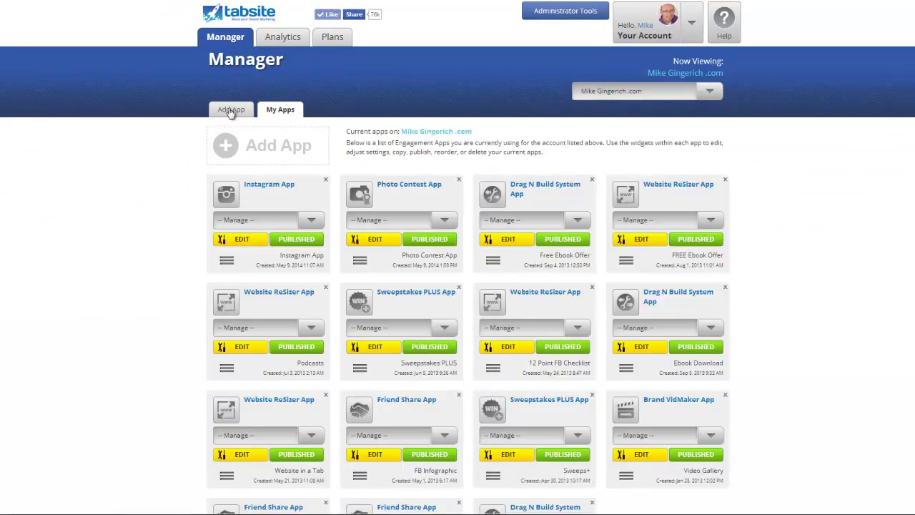
click(231, 111)
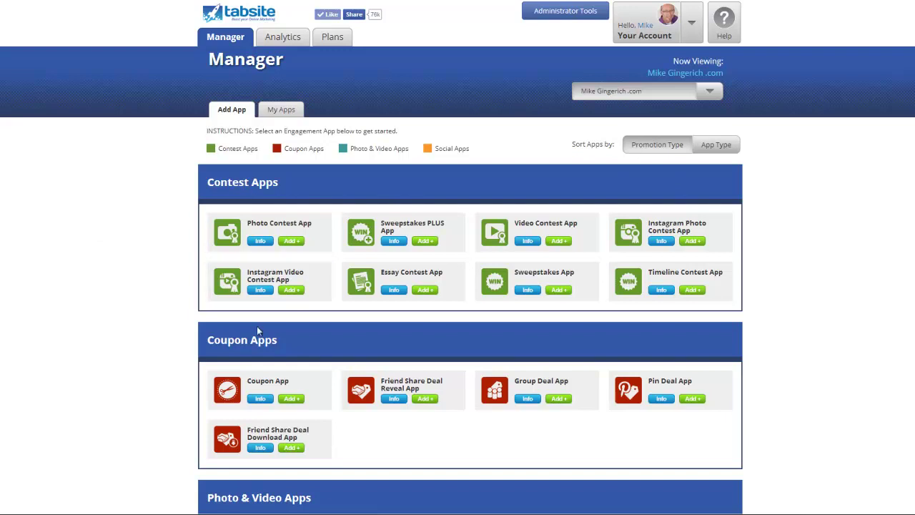
click(717, 145)
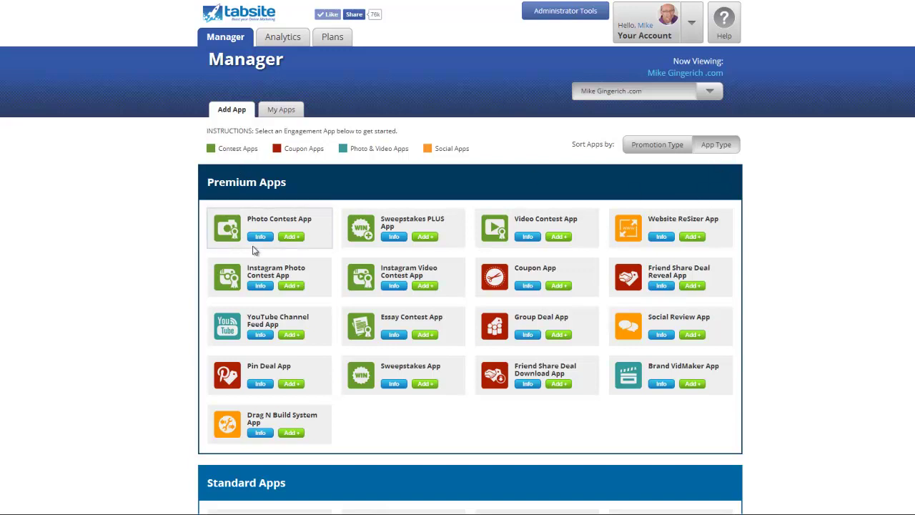
Step: Return to My Apps and rename the Instagram App as "Instagram App for" the owner's website, using the owner's first name
click(281, 113)
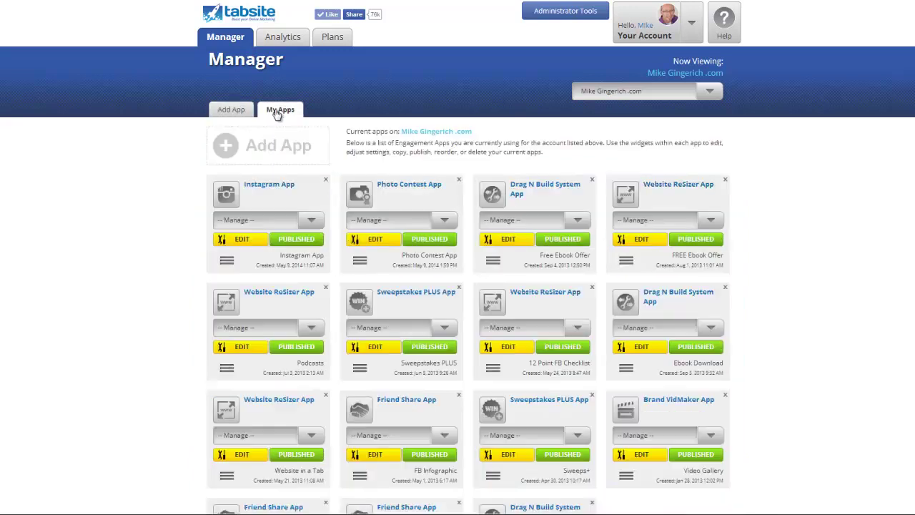
click(304, 259)
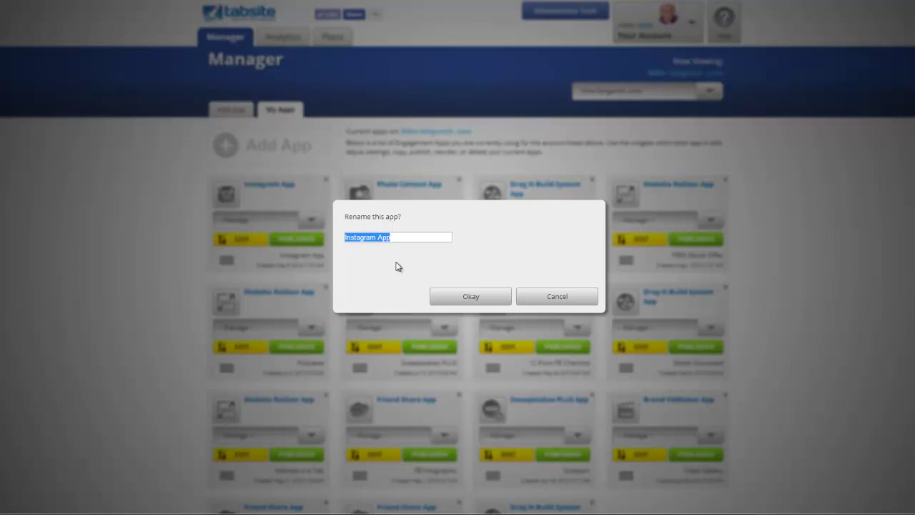
key(End)
text(for Mik)
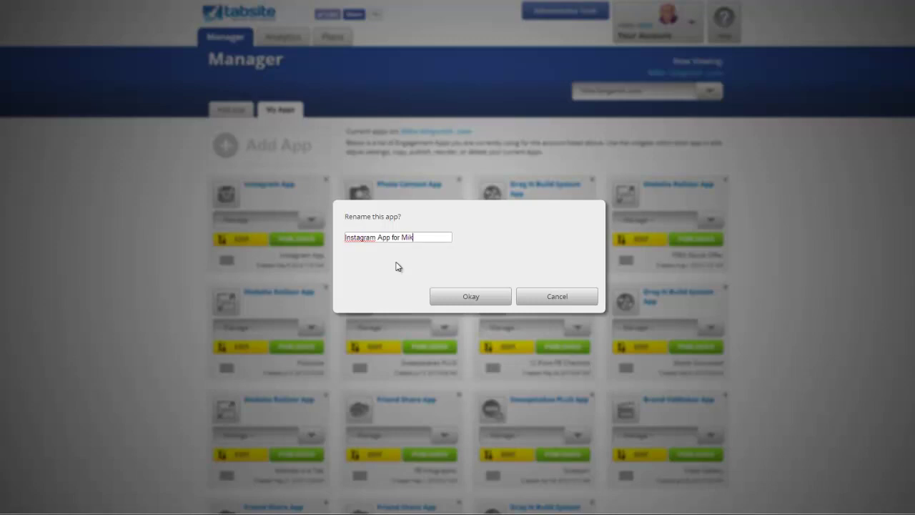
text(e's website)
click(451, 298)
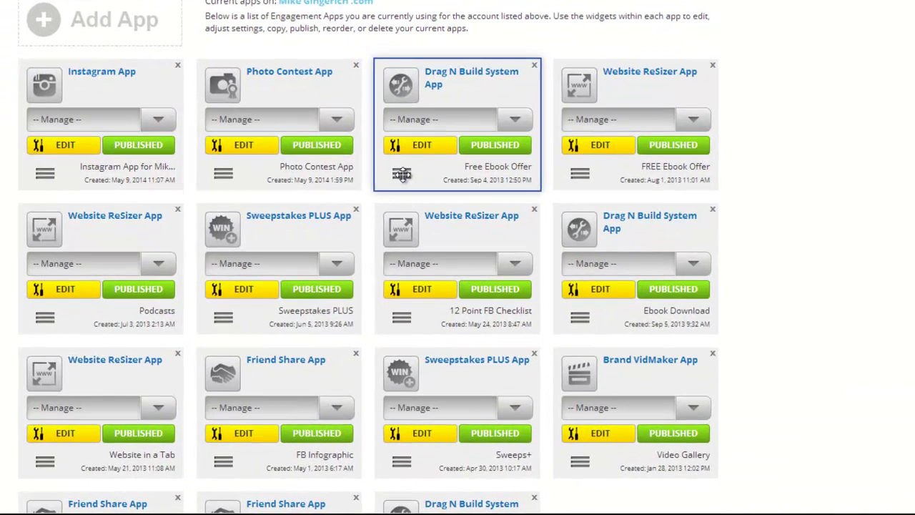
Step: Reorder the apps: move Free Ebook Offer to third place in the third row and Sweepstakes PLUS to third place in the first row
drag(453, 222, 462, 399)
drag(412, 380, 412, 384)
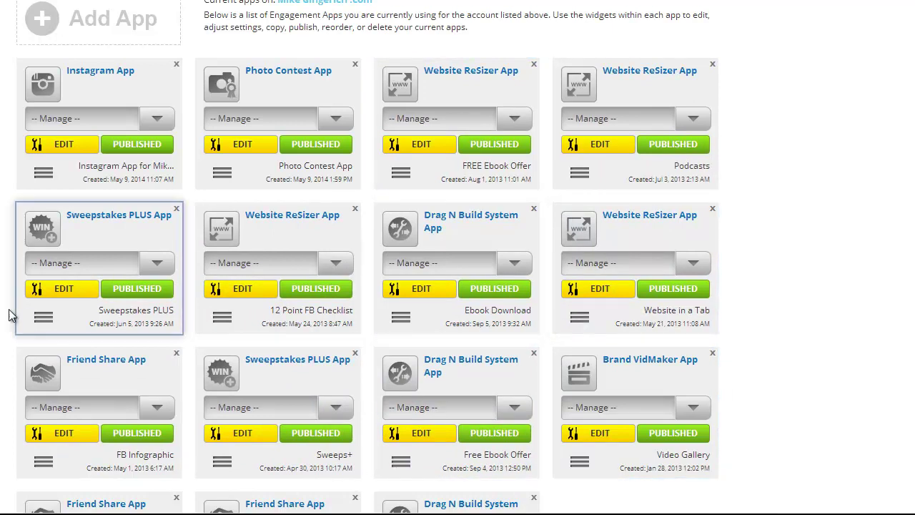
drag(43, 317, 404, 178)
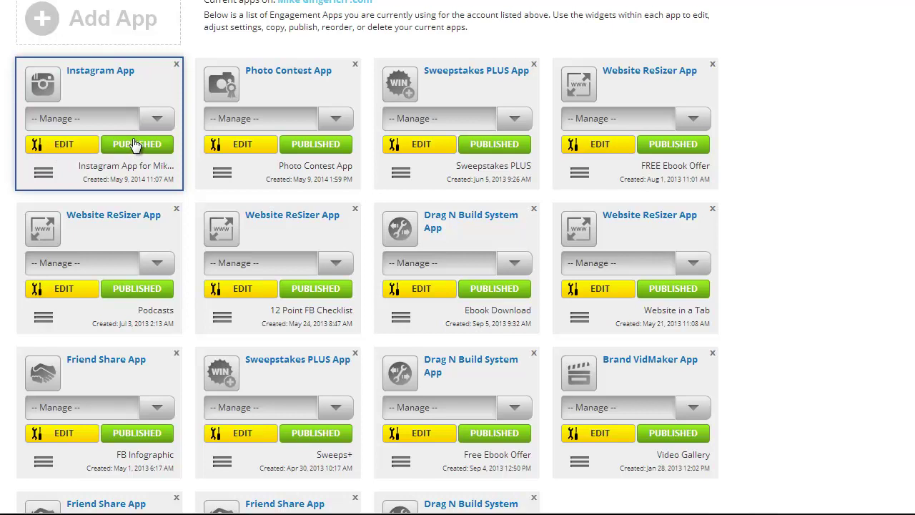
Step: View the Instagram App's Smart URL and its destination options for desktop users, and close the dialog
click(156, 119)
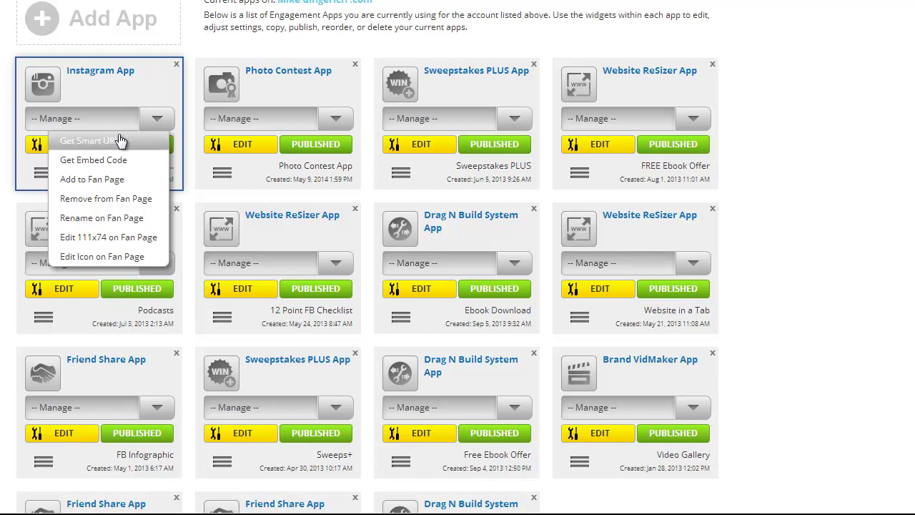
click(120, 141)
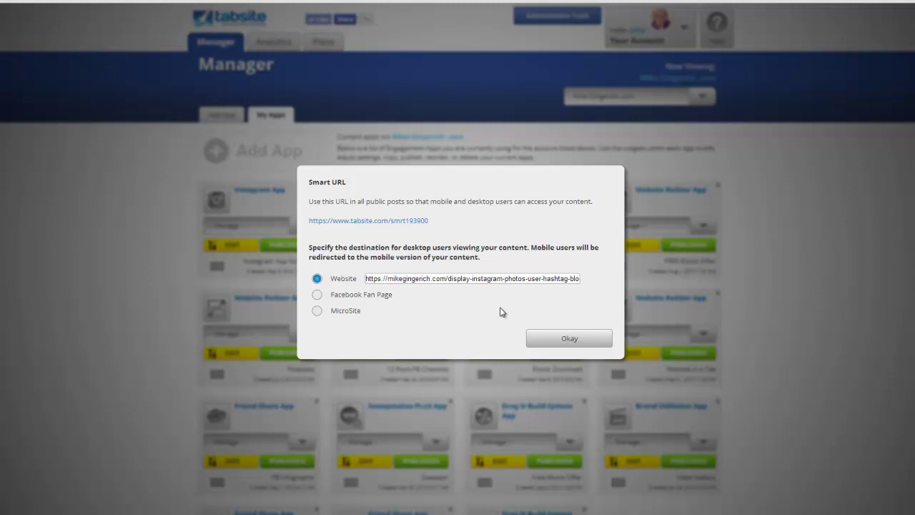
click(562, 341)
click(520, 326)
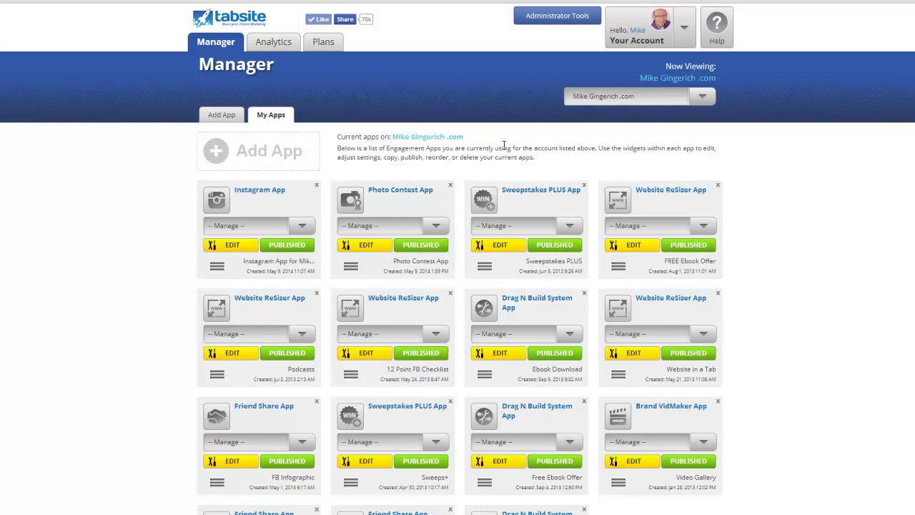
Step: Switch the managed account to Digital Hill Multimedia, Inc. and view its current apps and the catalogue of apps to add
click(702, 95)
click(718, 101)
click(703, 97)
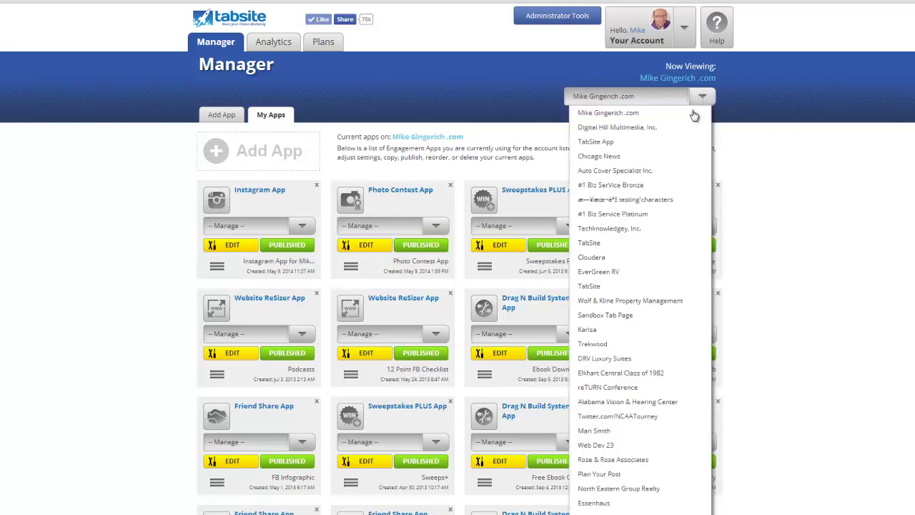
click(636, 128)
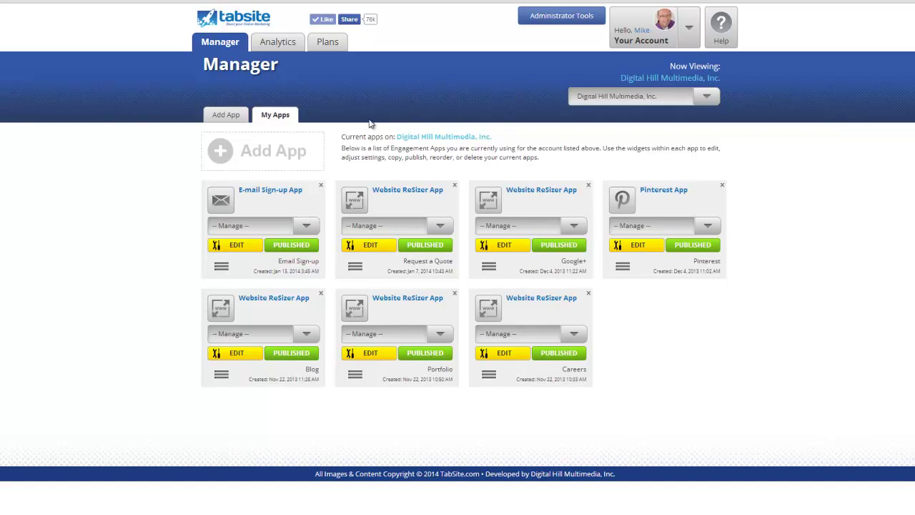
click(234, 122)
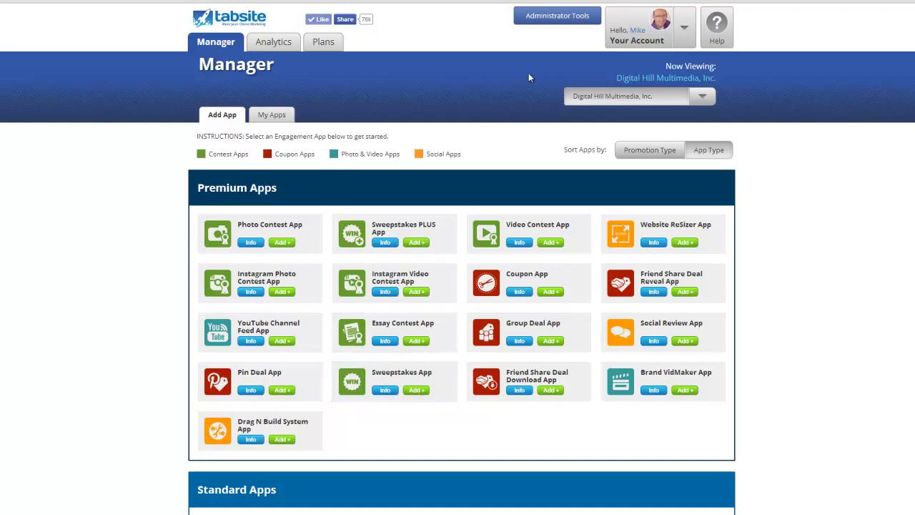
Step: Open the account analytics, switch to the owner's personal website account, and review its total and individual app views
click(273, 45)
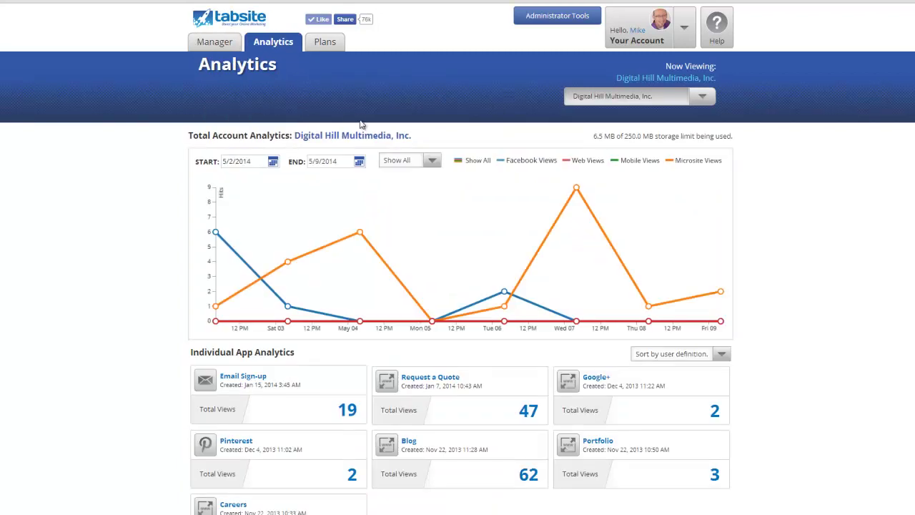
click(704, 94)
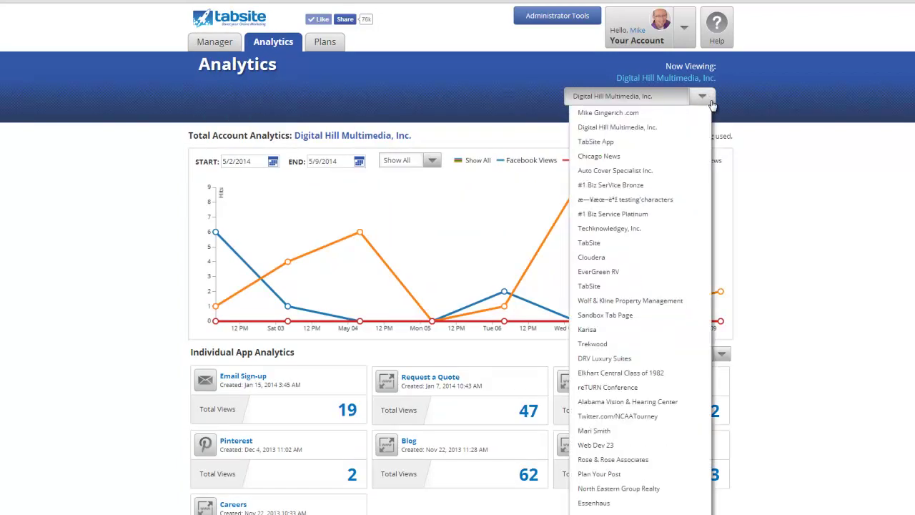
click(636, 113)
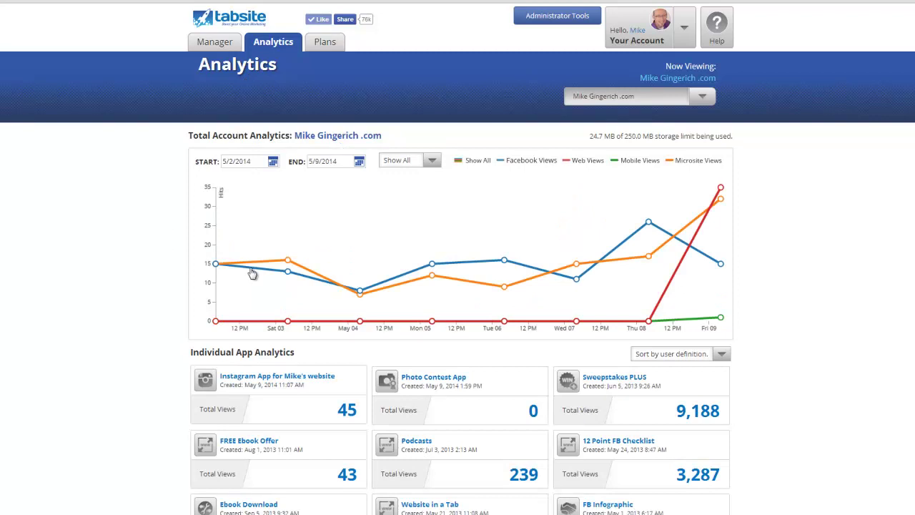
scroll(253, 273, down, 1)
scroll(253, 274, down, 3)
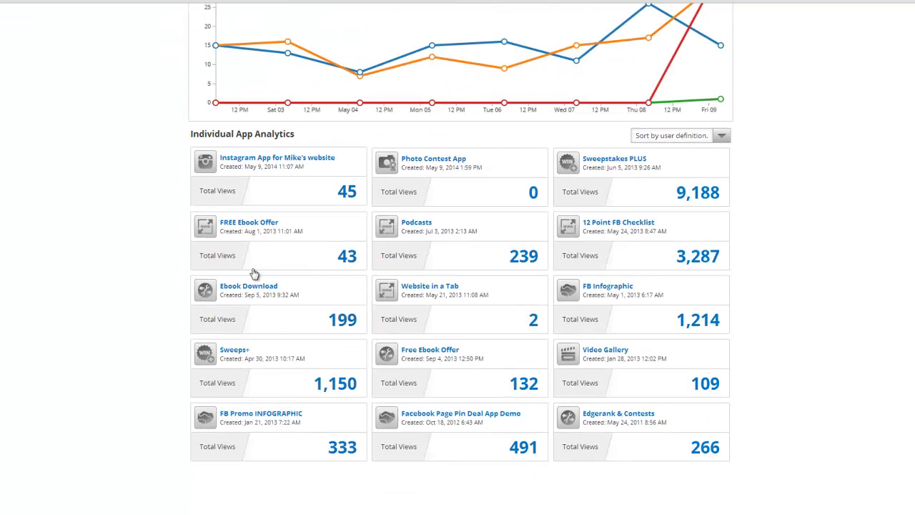
scroll(254, 274, up, 1)
scroll(282, 290, up, 1)
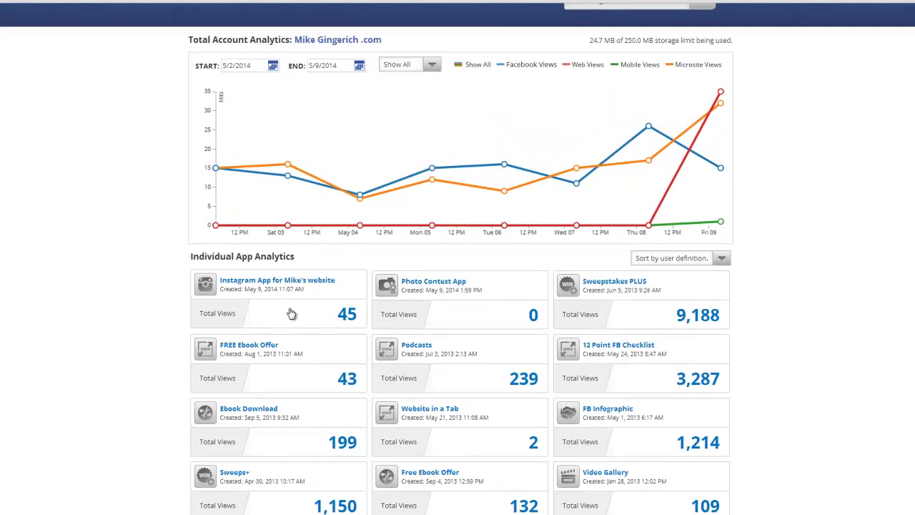
Step: Examine the Instagram App's analytics, covering the web and microsite views in the overview chart, Shares and Likes, and close them
click(263, 310)
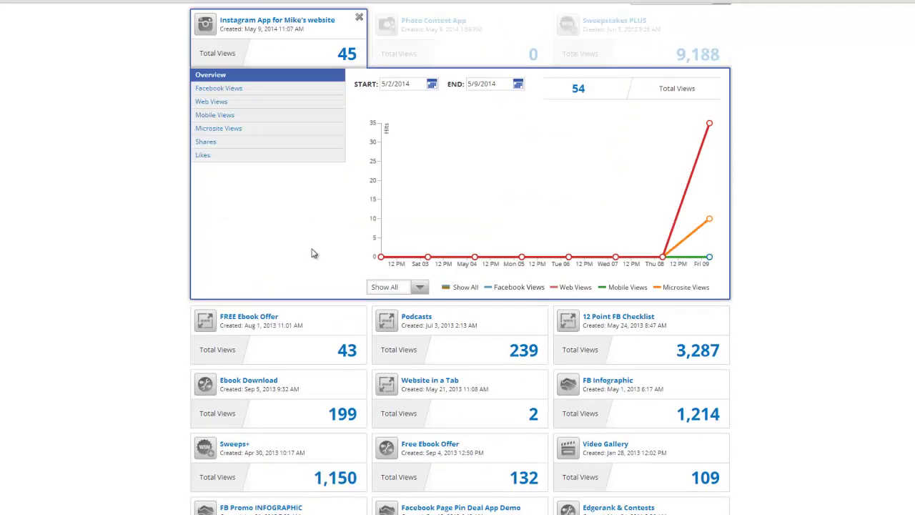
scroll(314, 261, up, 1)
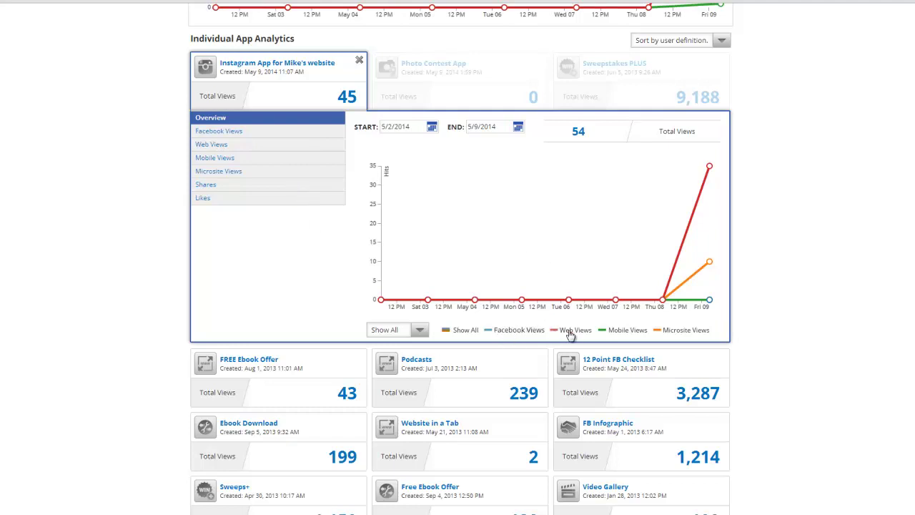
mouse_move(710, 168)
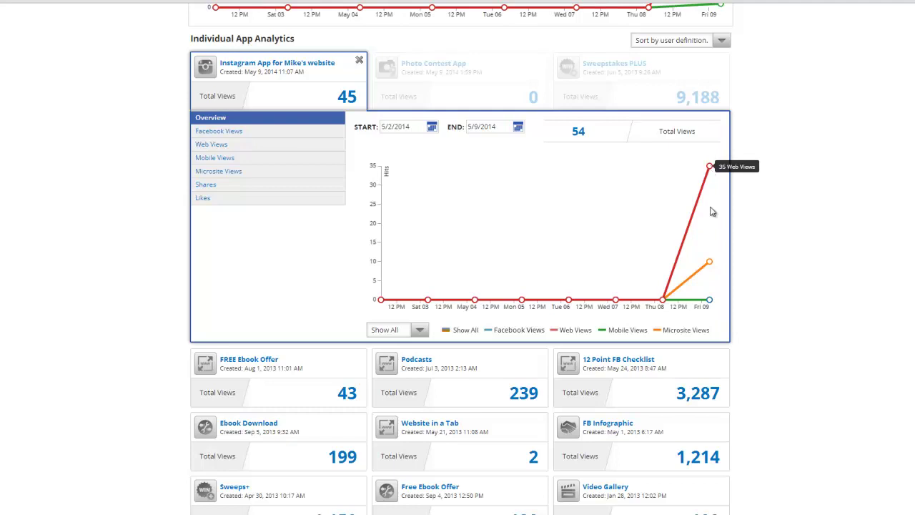
mouse_move(709, 264)
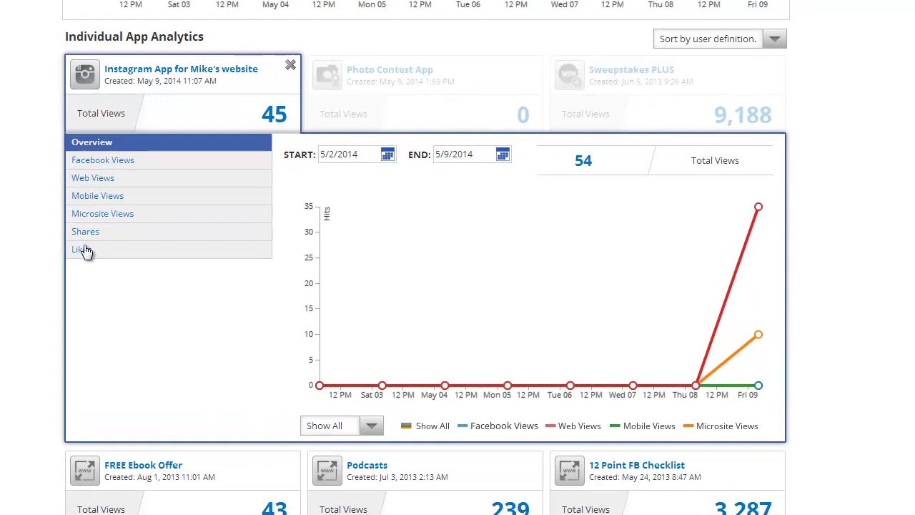
click(91, 233)
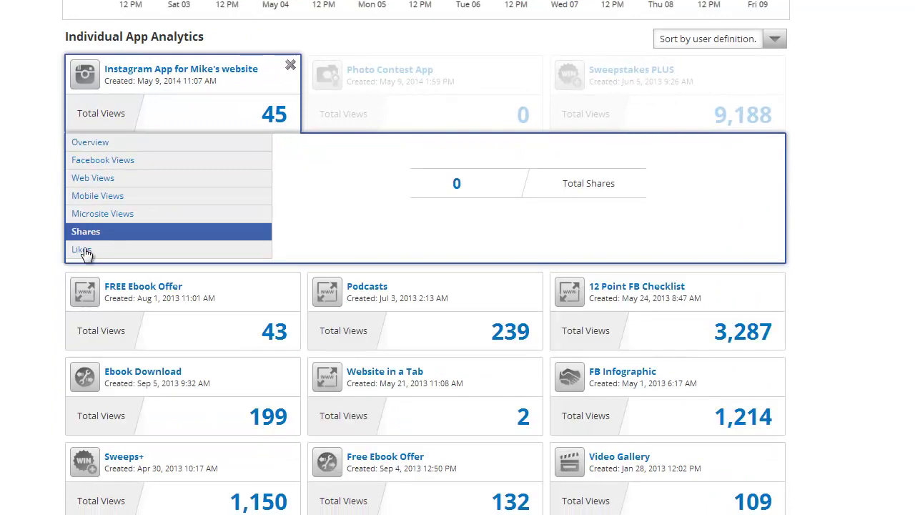
click(83, 250)
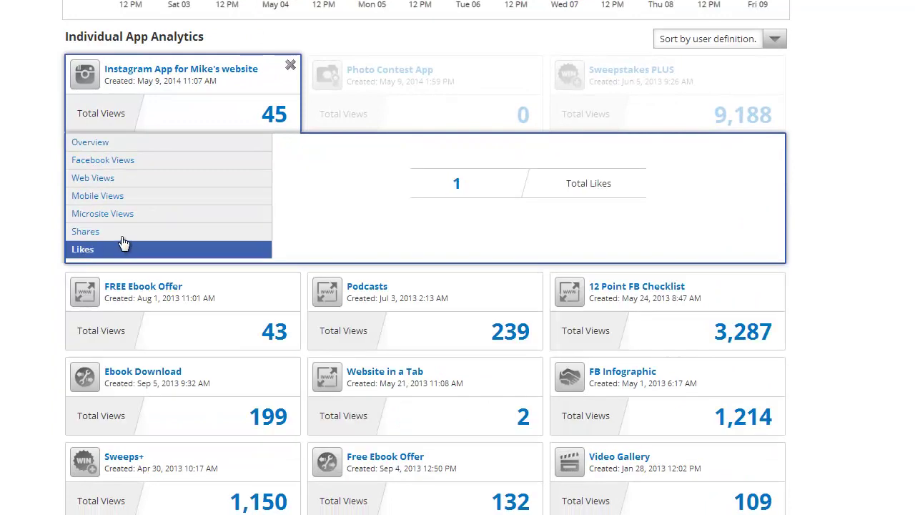
click(290, 65)
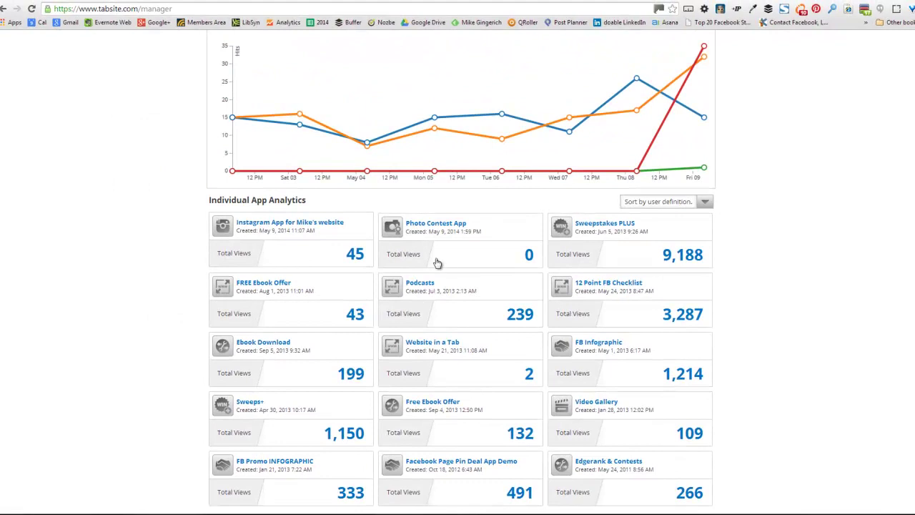
Step: Open the Photo Contest App's analytics and view its Entries data
click(432, 242)
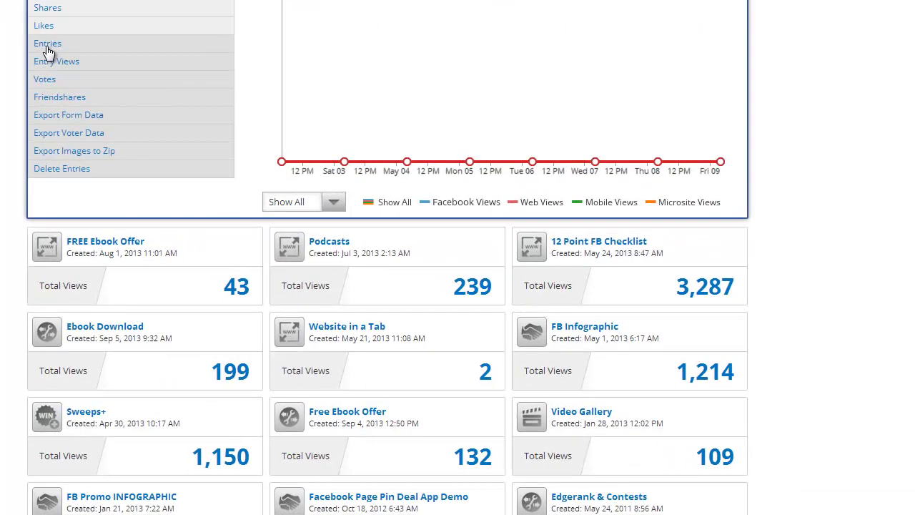
click(47, 49)
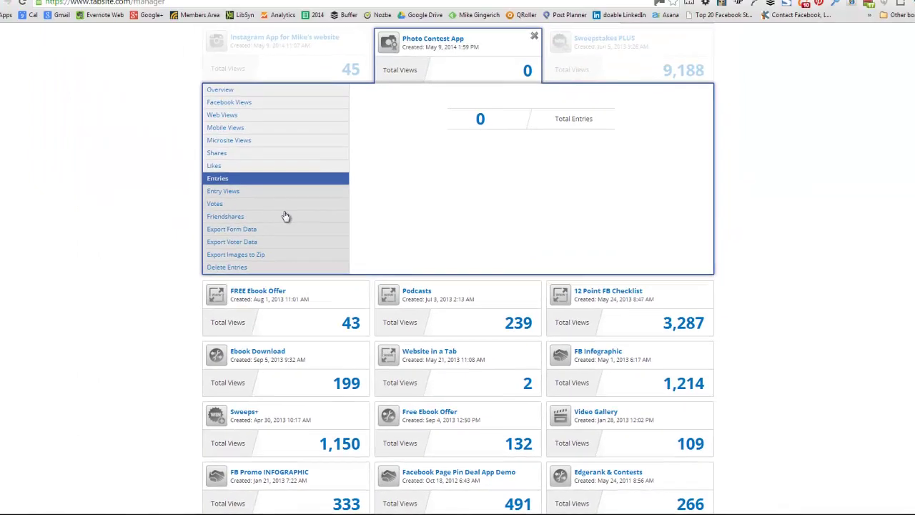
scroll(285, 216, up, 1)
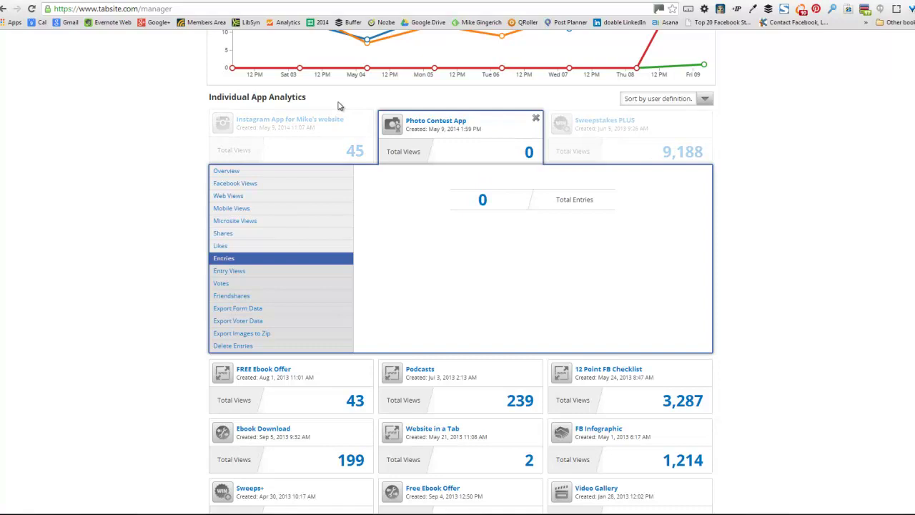
Step: View the Instagram App's analytics overview again, and open the Sweepstakes PLUS analytics overview
click(346, 150)
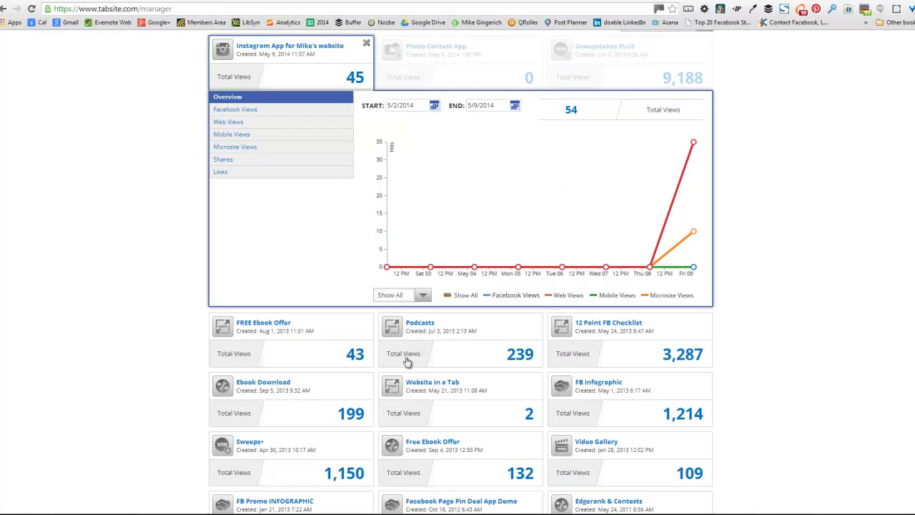
scroll(407, 362, down, 1)
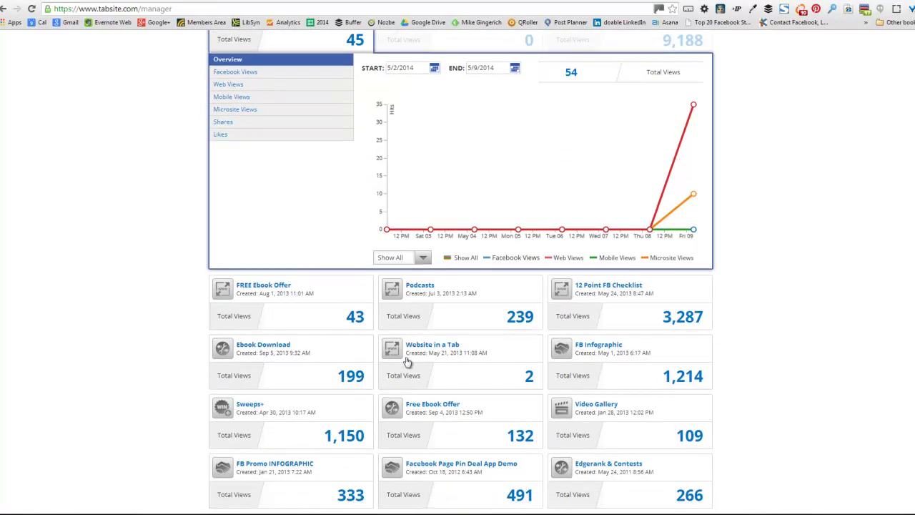
scroll(407, 362, up, 3)
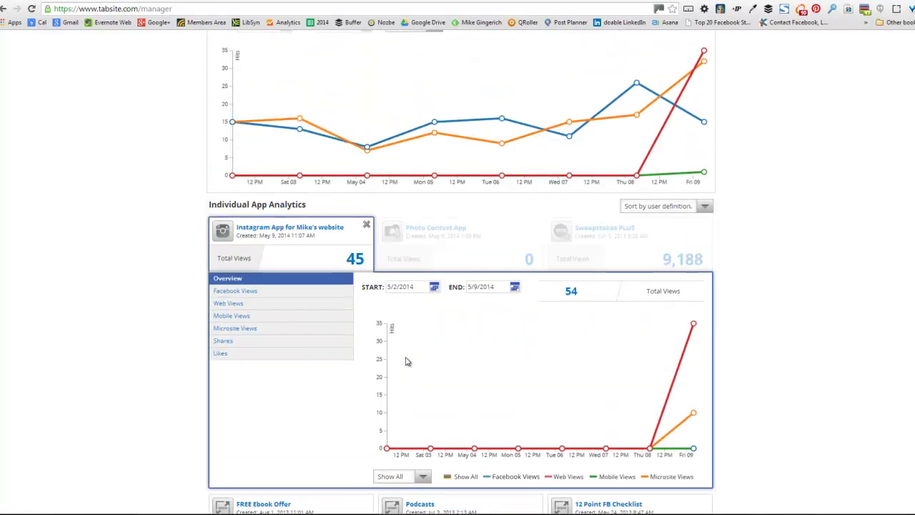
click(617, 236)
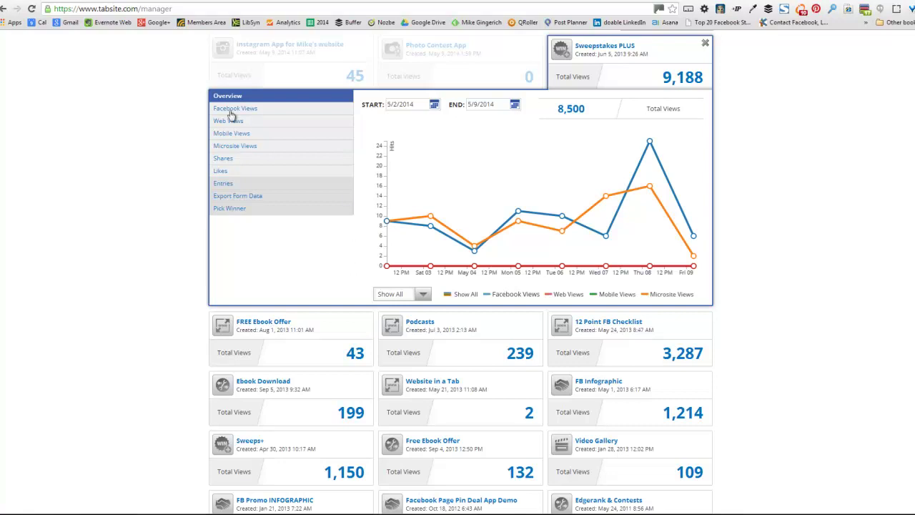
Step: Review the Sweepstakes PLUS app's Entries totals, form data export option and random winner selection settings
click(224, 185)
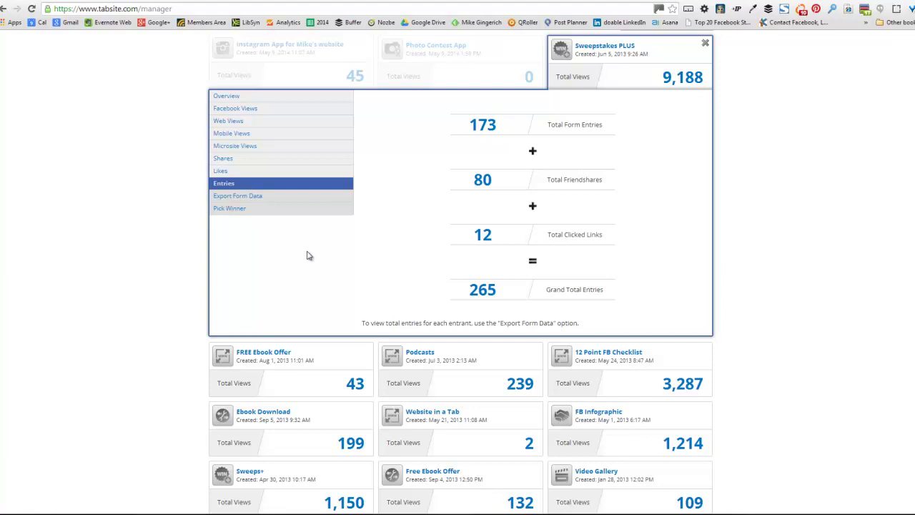
click(240, 197)
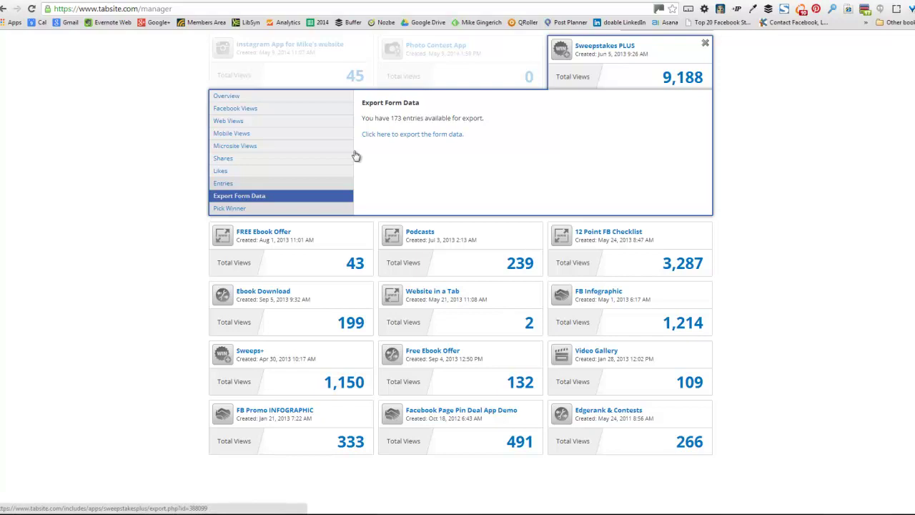
click(229, 211)
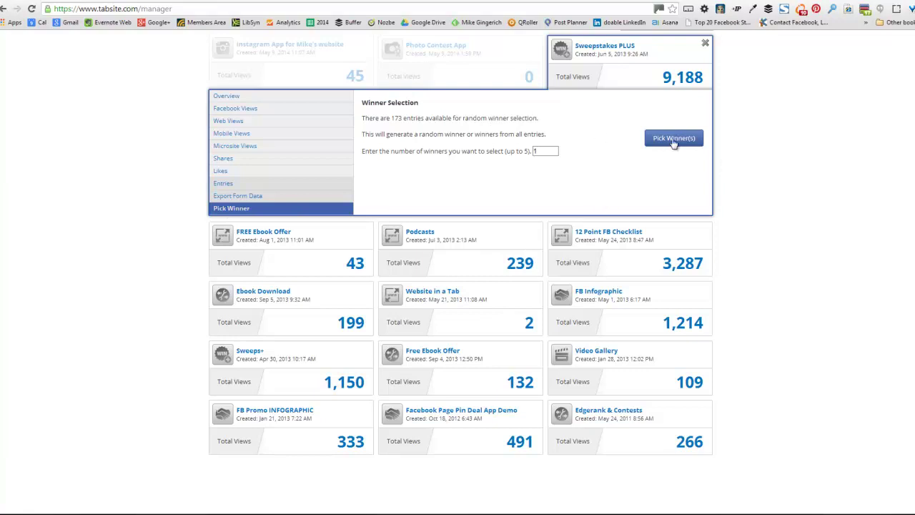
Step: Open the Photo Contest App's analytics overview and return to the total account analytics chart
click(498, 52)
scroll(325, 179, up, 3)
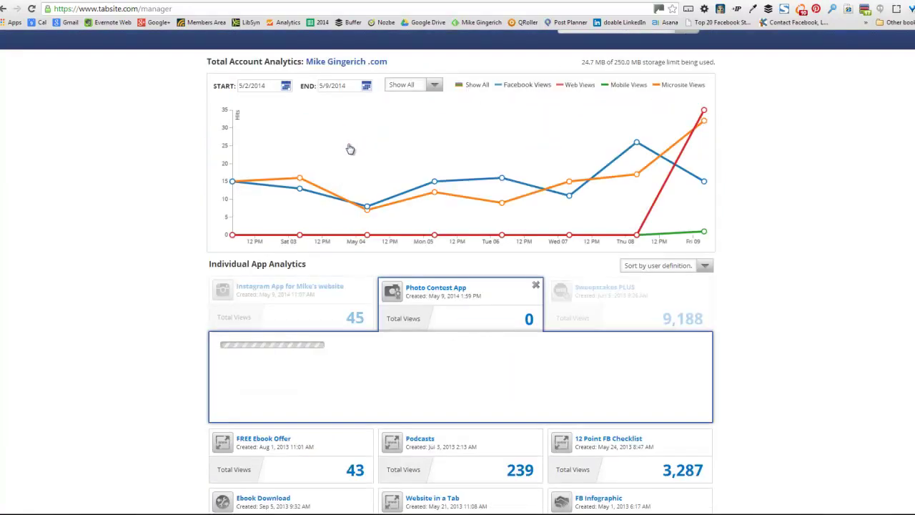
scroll(338, 170, up, 2)
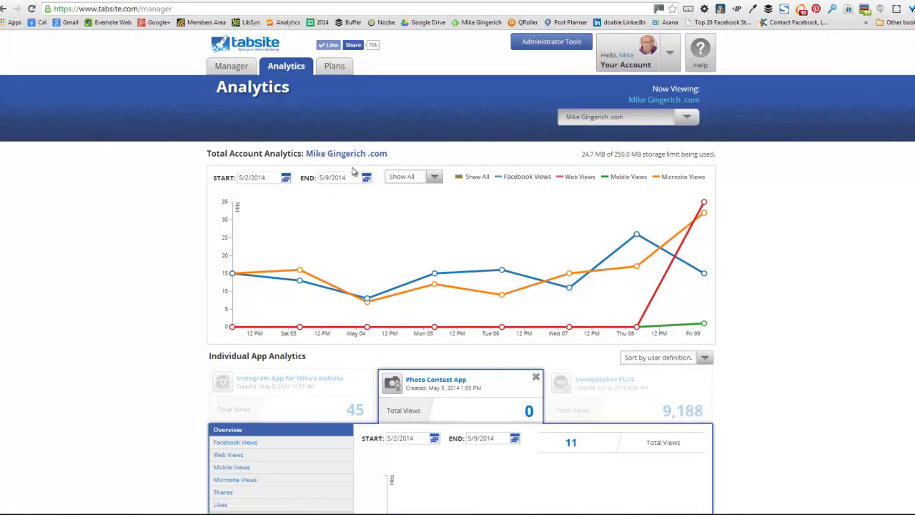
Step: Open the Plans overview, view the monthly, yearly and free levels available for the first plan, and cancel the plan change
click(333, 68)
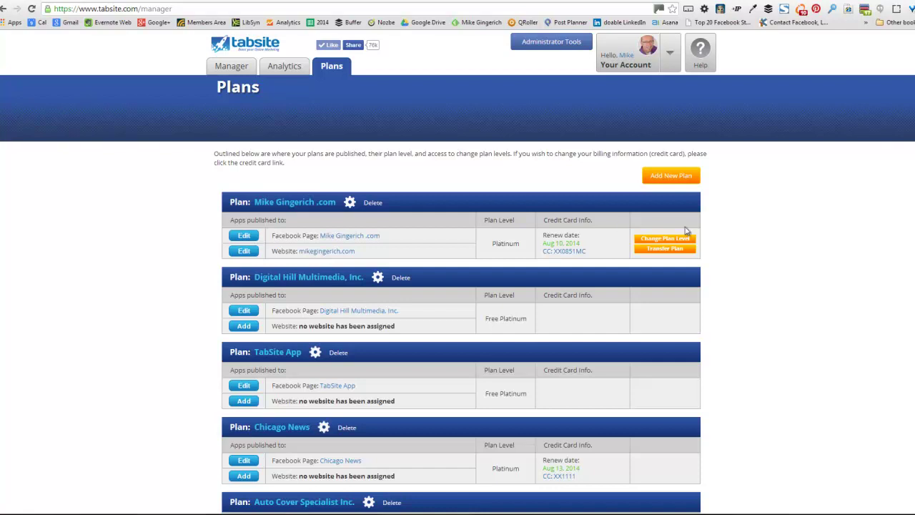
click(667, 240)
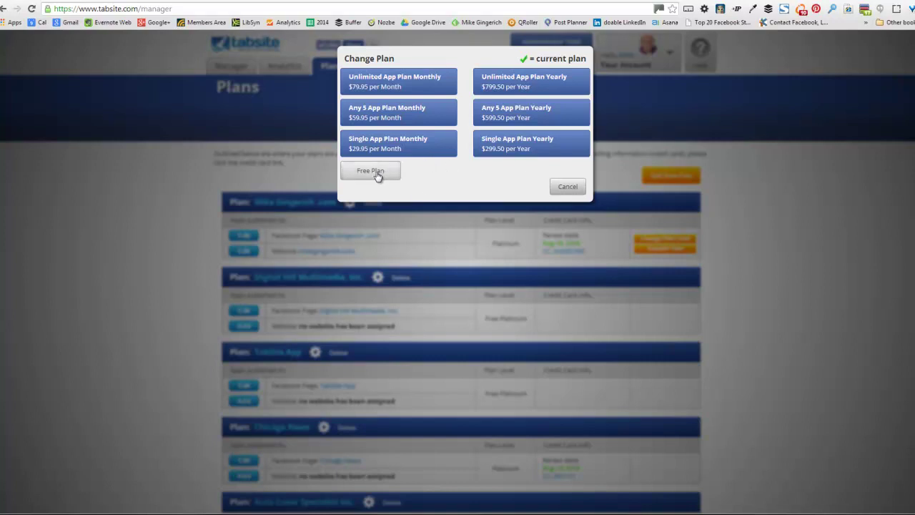
click(568, 187)
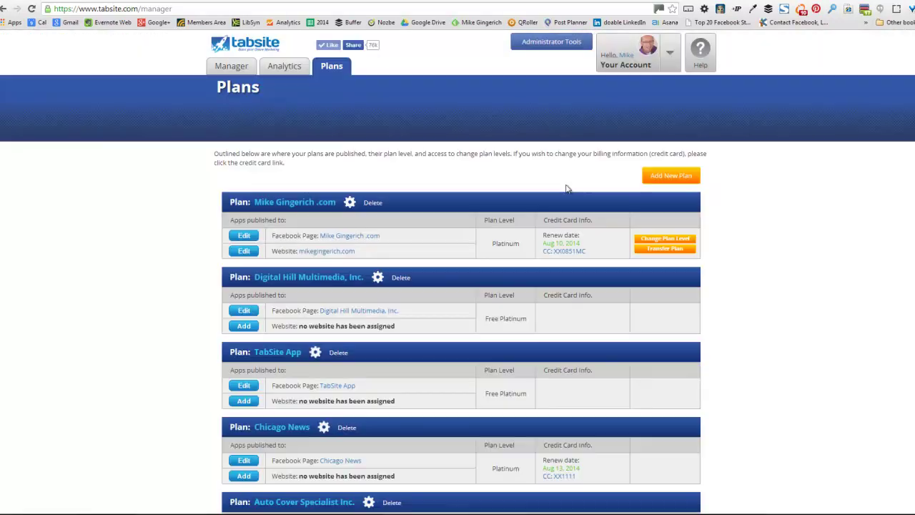
Step: View the first plan's transfer form and its title, Google Analytics tracking ID and URL settings, cancelling both dialogs
click(660, 249)
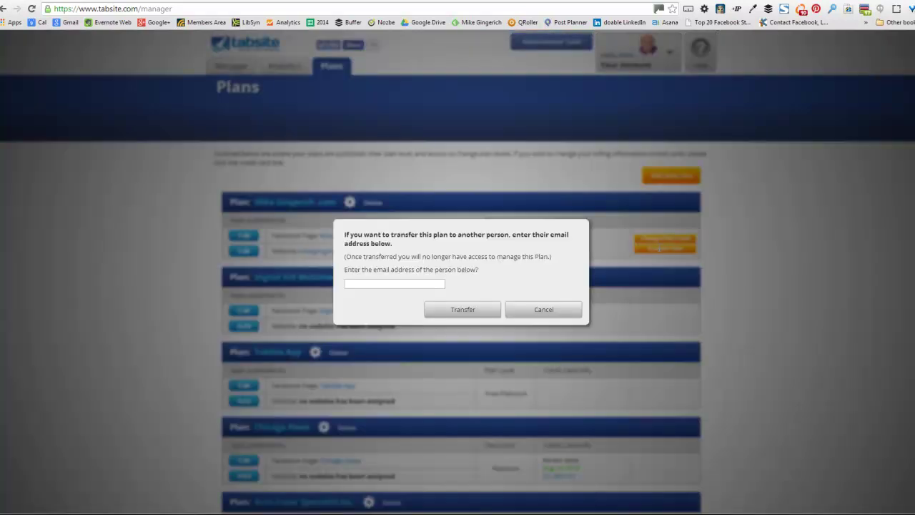
click(556, 309)
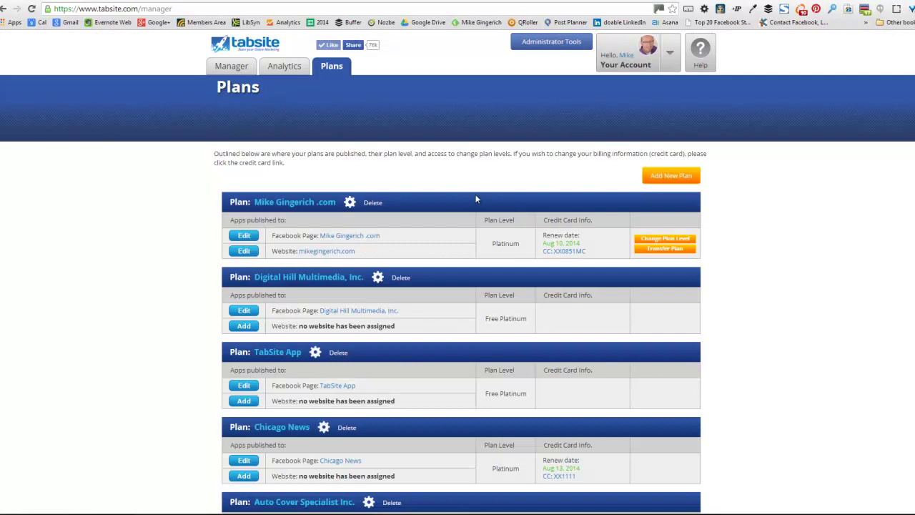
click(350, 204)
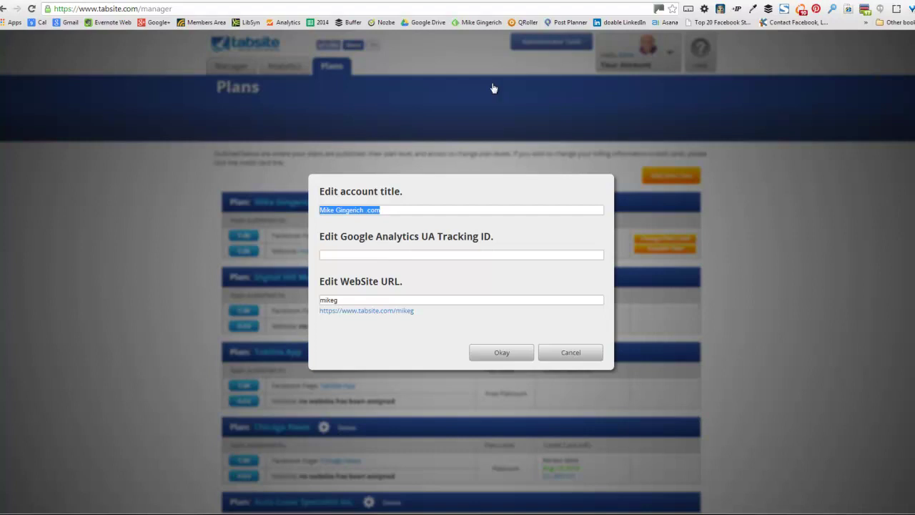
click(570, 354)
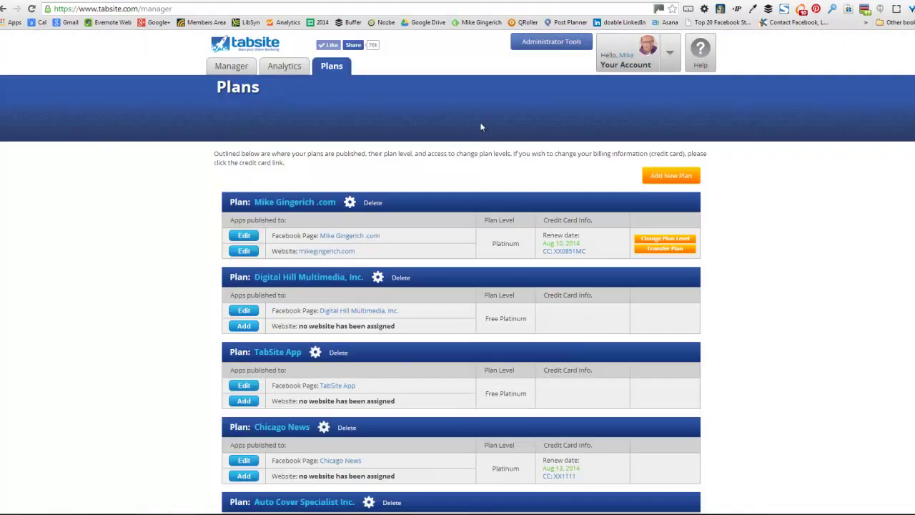
Step: View the Help Desk and ticket support options, close them, and open the account's My Profile page
click(701, 54)
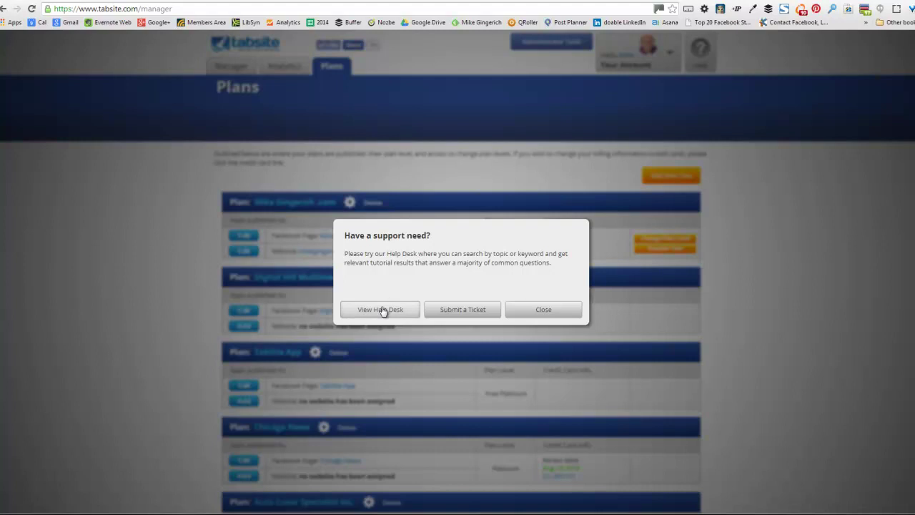
click(548, 306)
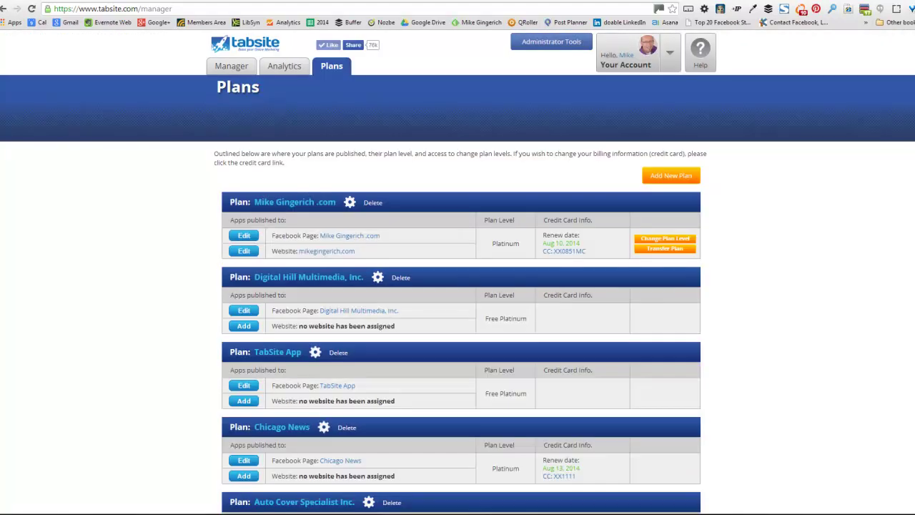
click(672, 53)
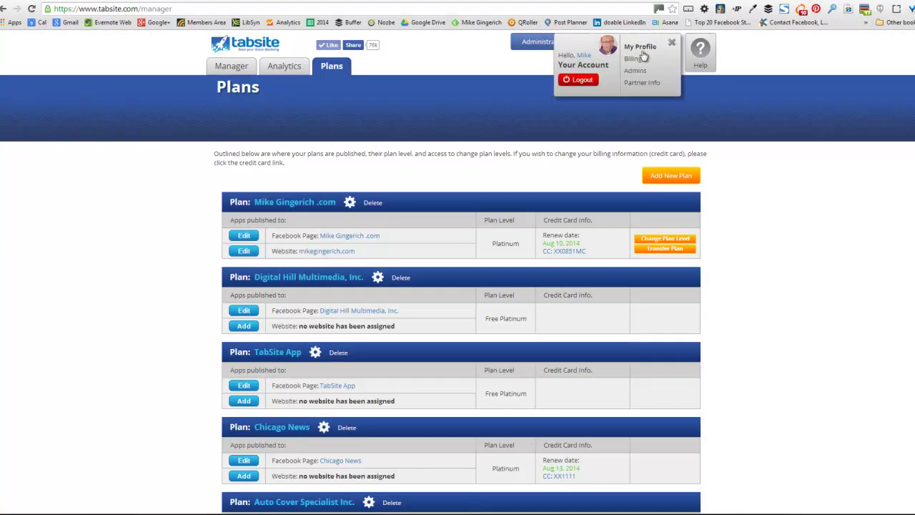
click(636, 47)
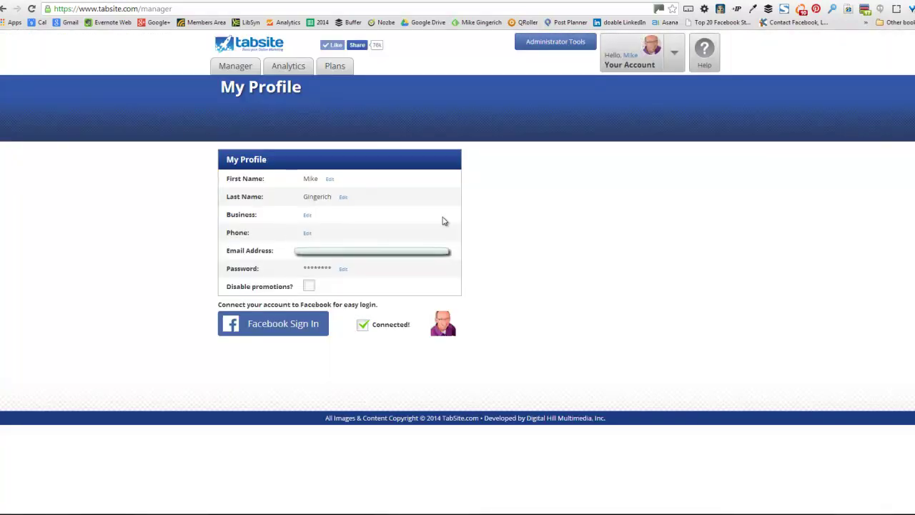
Step: Open the Admin Manager and review the page admins and payment access settings for each account
click(674, 55)
click(640, 67)
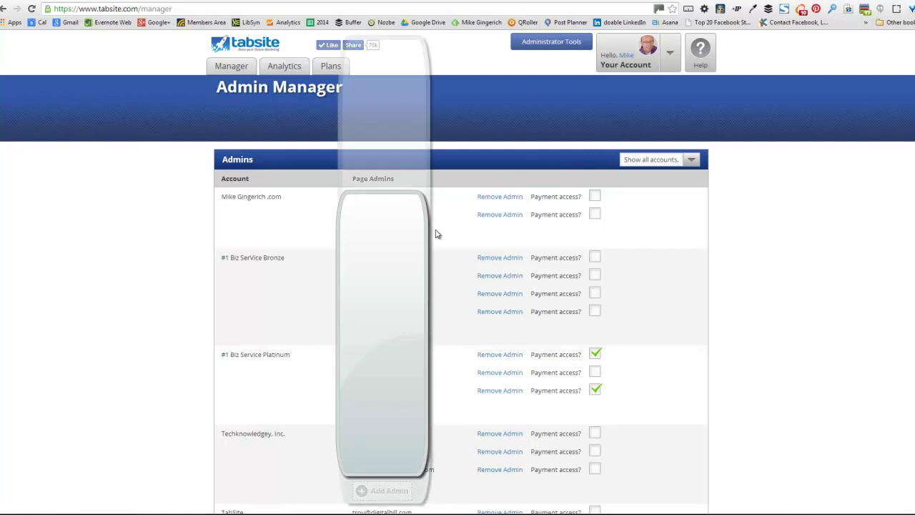
scroll(436, 222, down, 4)
scroll(613, 203, up, 4)
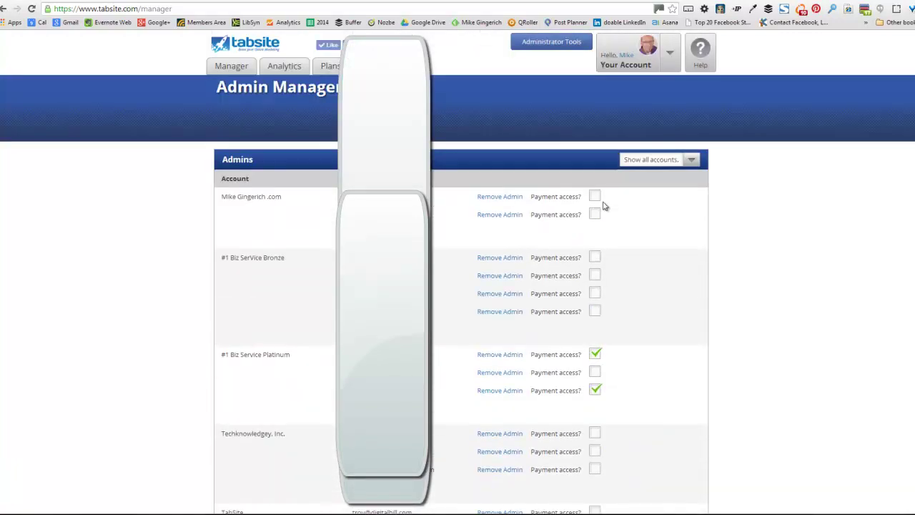
Step: Open the Partner Program page and review its partner information, payment method, estimated earnings filter and transactions
click(671, 53)
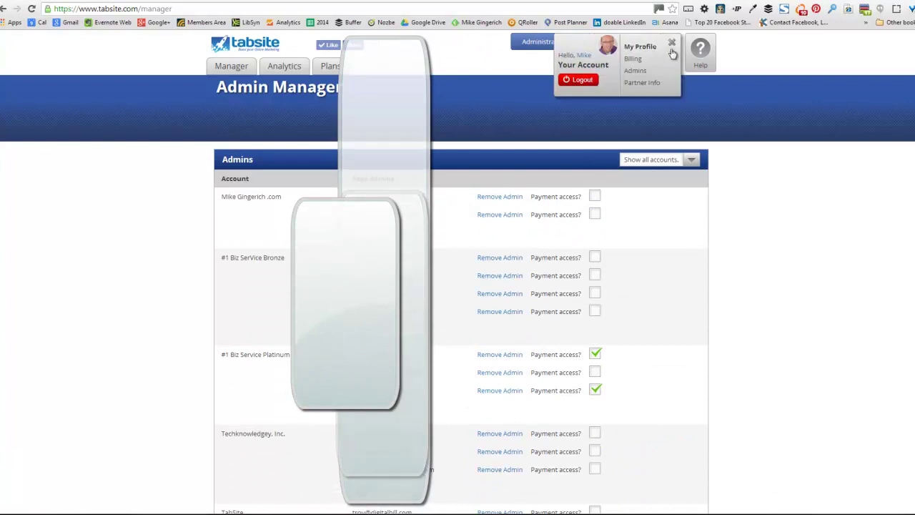
click(639, 83)
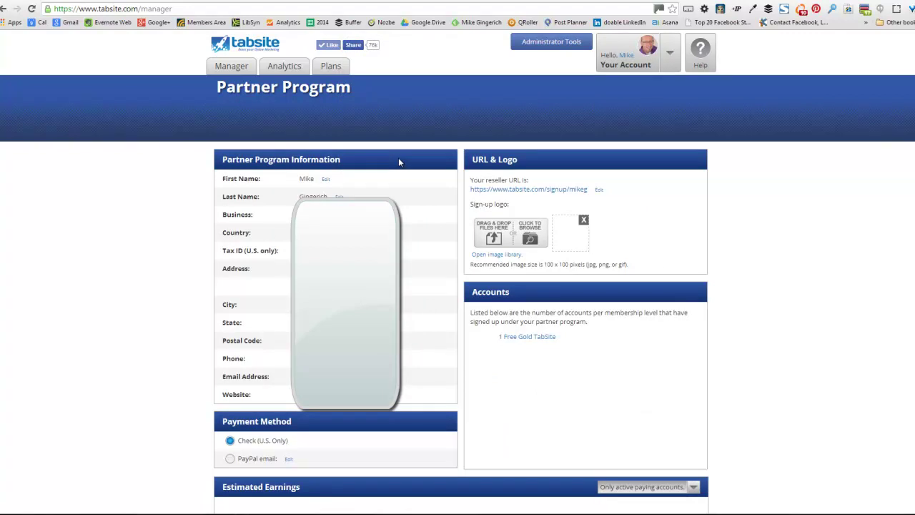
scroll(404, 181, down, 1)
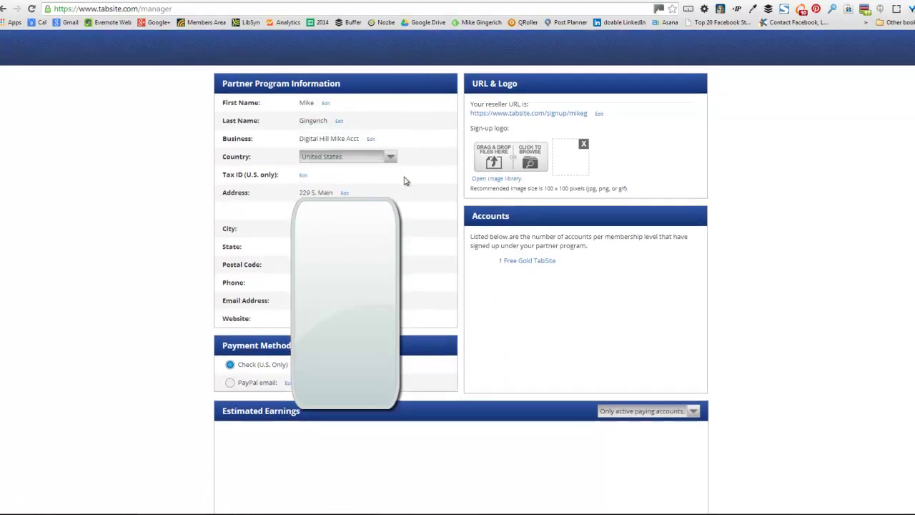
scroll(404, 180, down, 4)
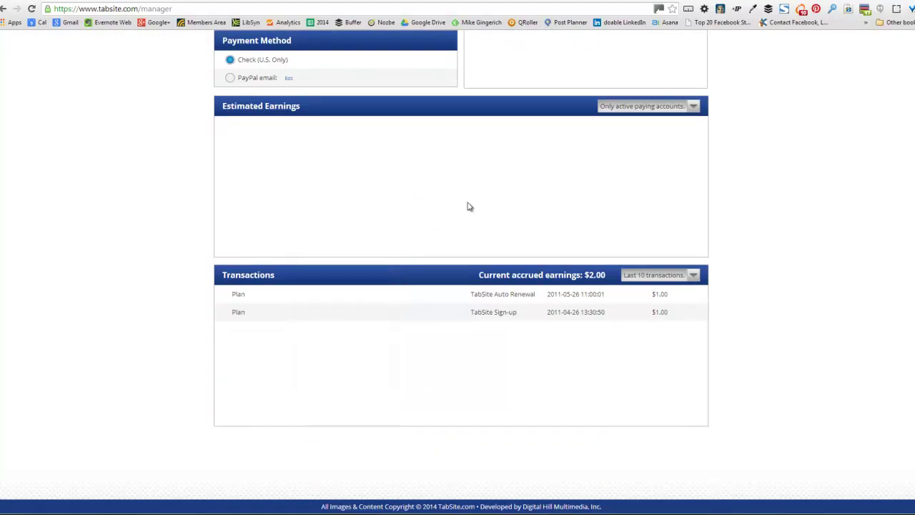
click(693, 106)
click(693, 106)
scroll(392, 372, up, 5)
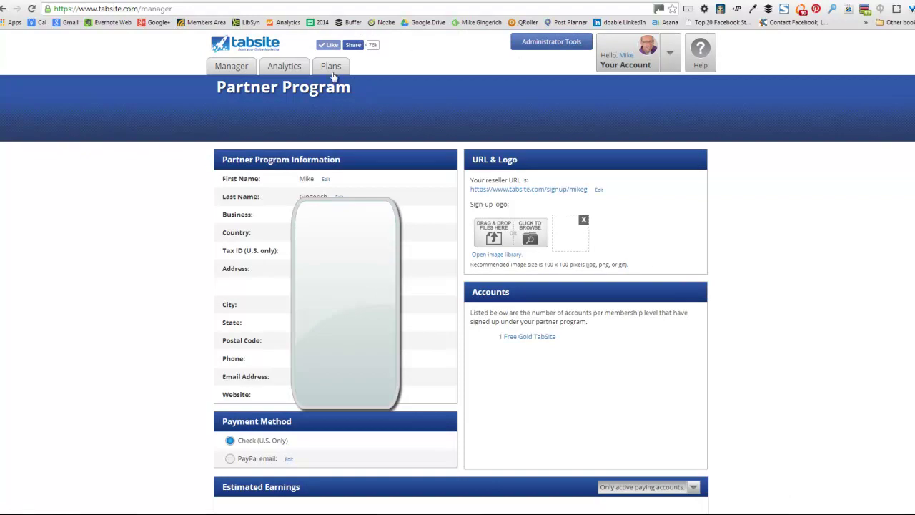
Step: Return to the Manager's app list and delete the Photo Contest App with its content and analytics
click(231, 67)
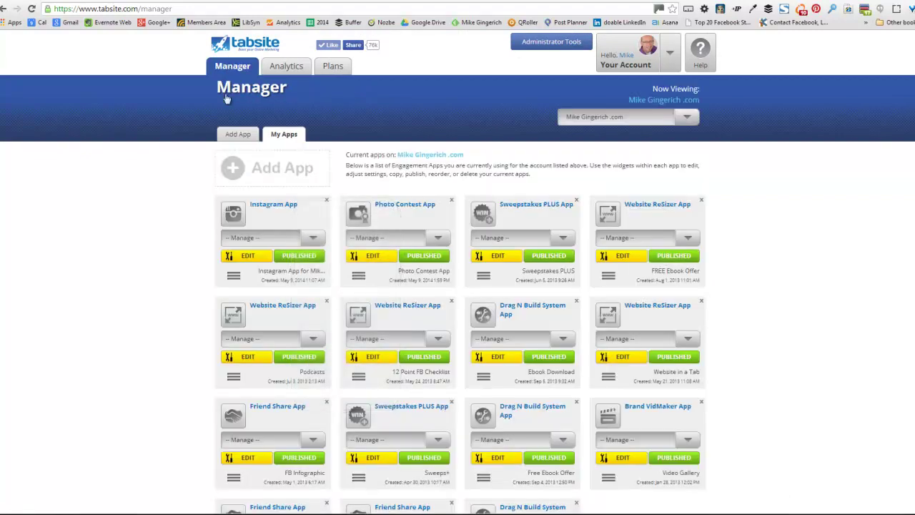
click(451, 201)
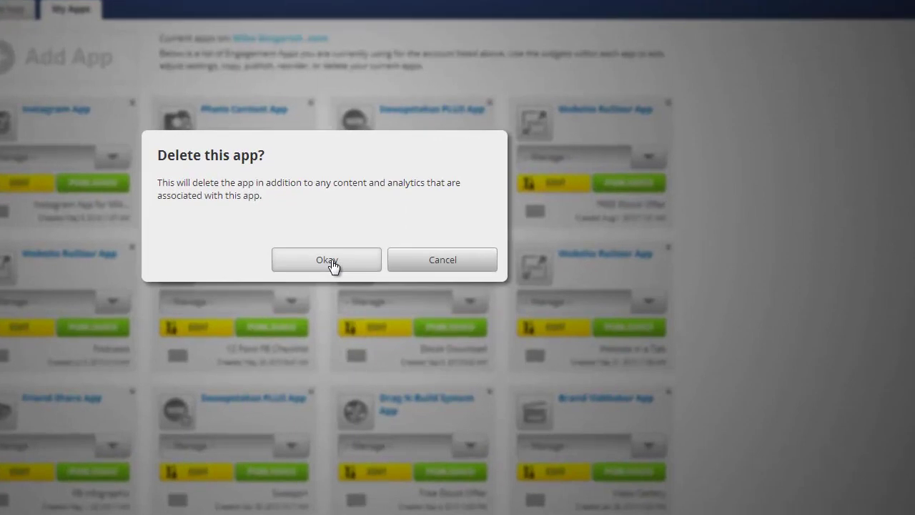
click(368, 278)
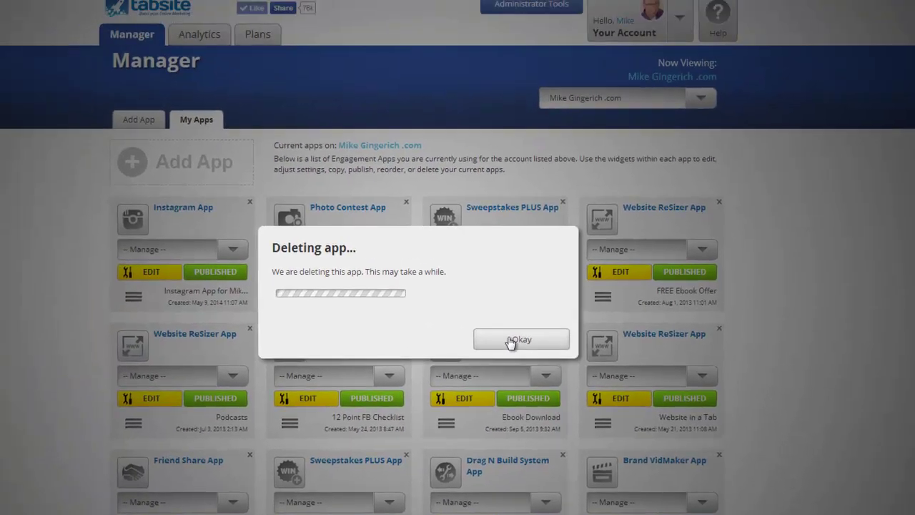
click(431, 262)
Step: View the Photo Contest App's description among the premium apps and add the app to the account
click(155, 134)
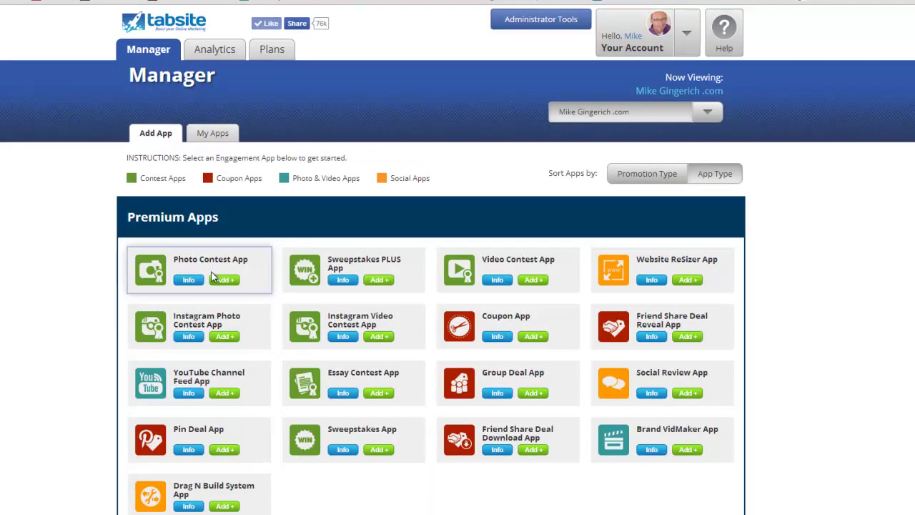
click(193, 282)
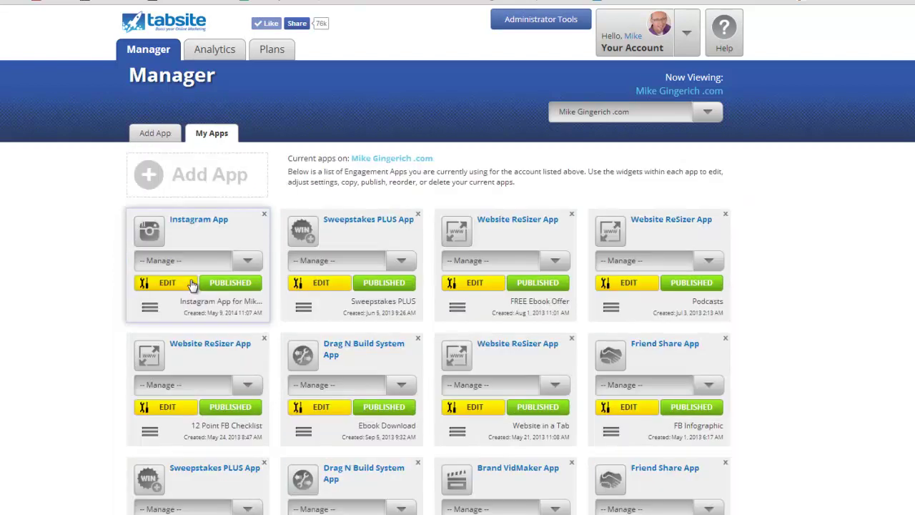
click(162, 135)
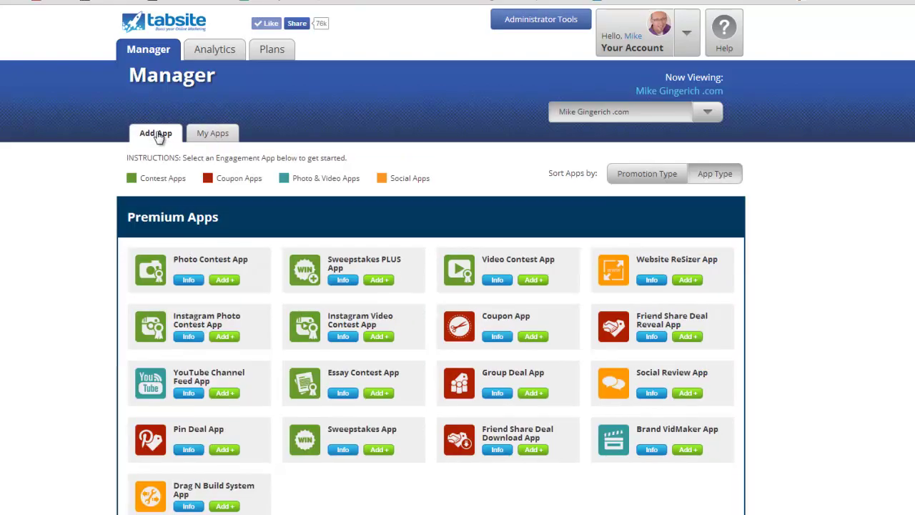
click(189, 282)
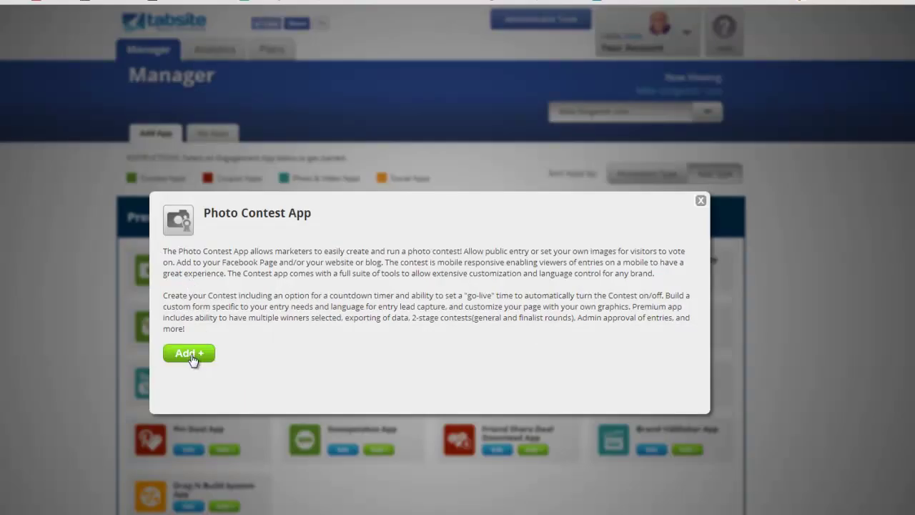
click(198, 361)
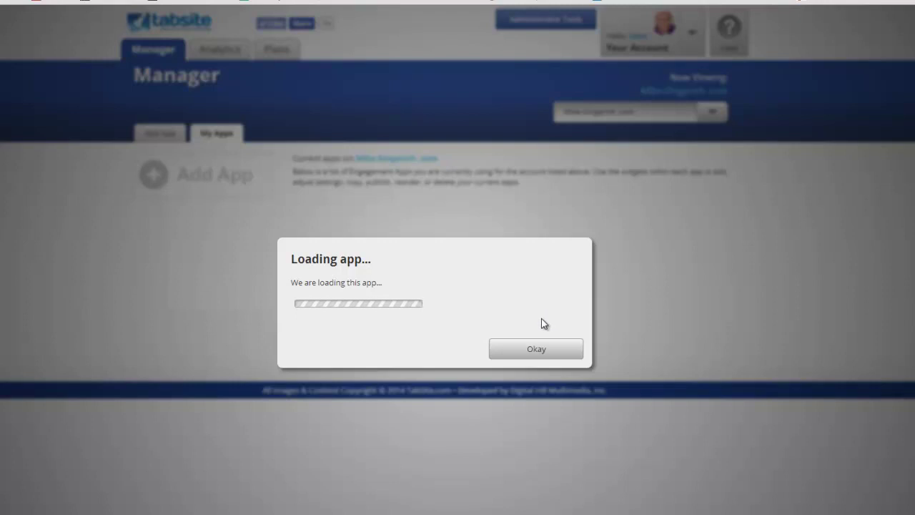
click(528, 351)
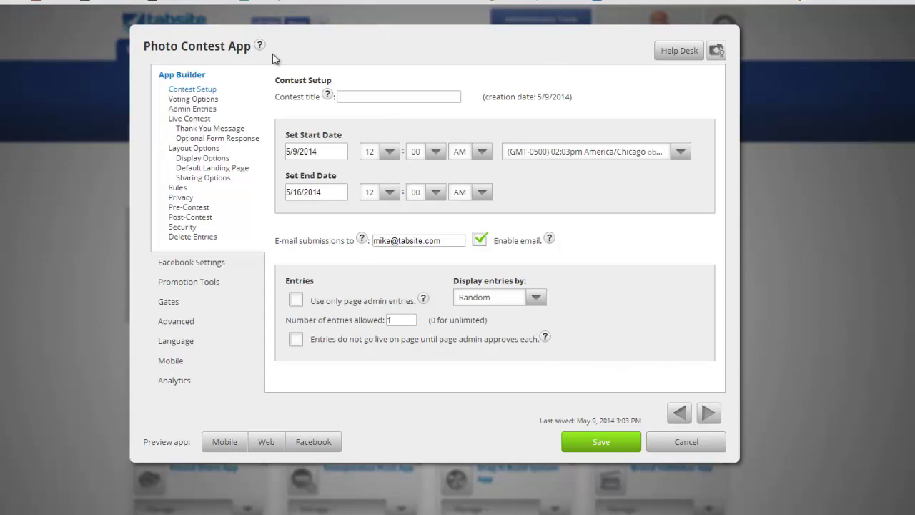
Step: Open the Photo Contest App's Help Desk guide, place it beside the app builder, enlarge it, and read the setup instructions
click(679, 52)
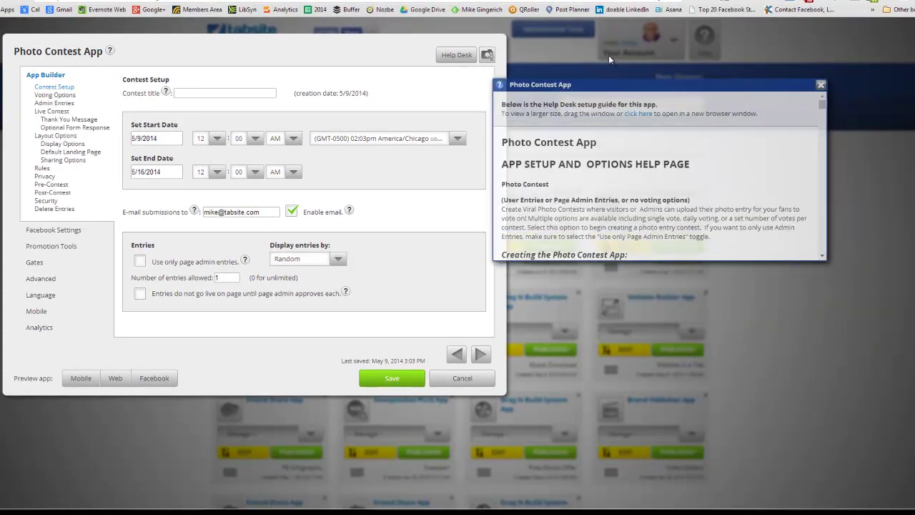
drag(654, 49, 693, 50)
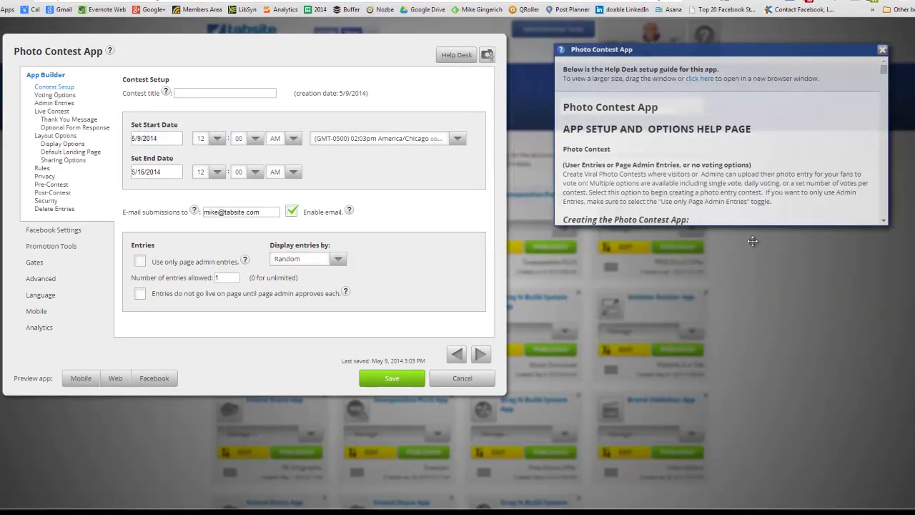
drag(740, 226, 726, 419)
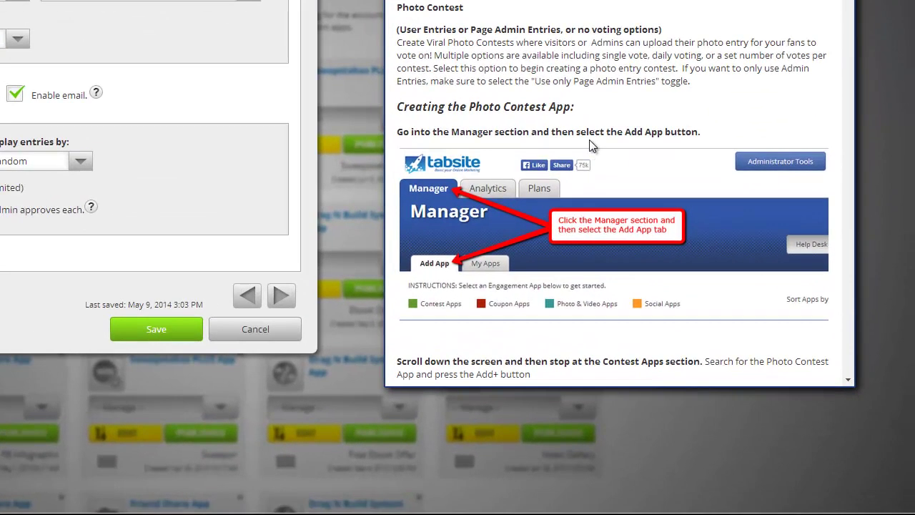
scroll(590, 145, down, 5)
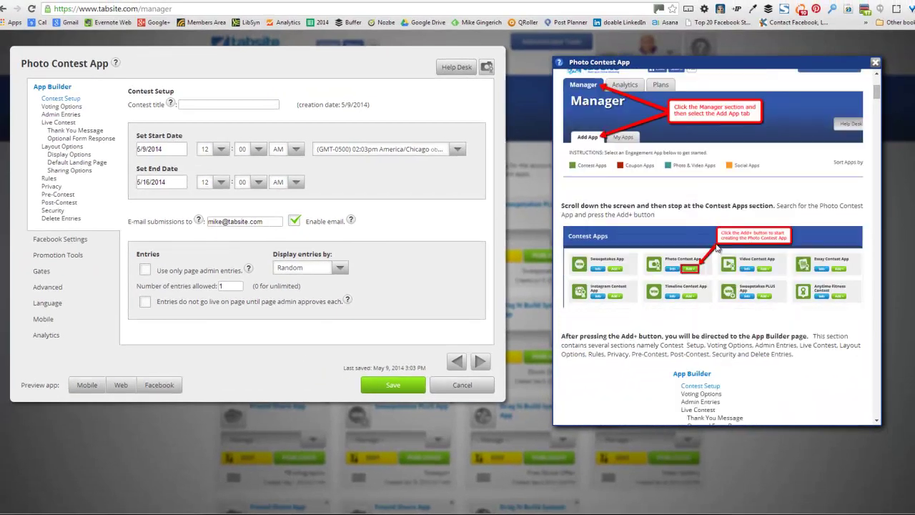
scroll(715, 247, down, 5)
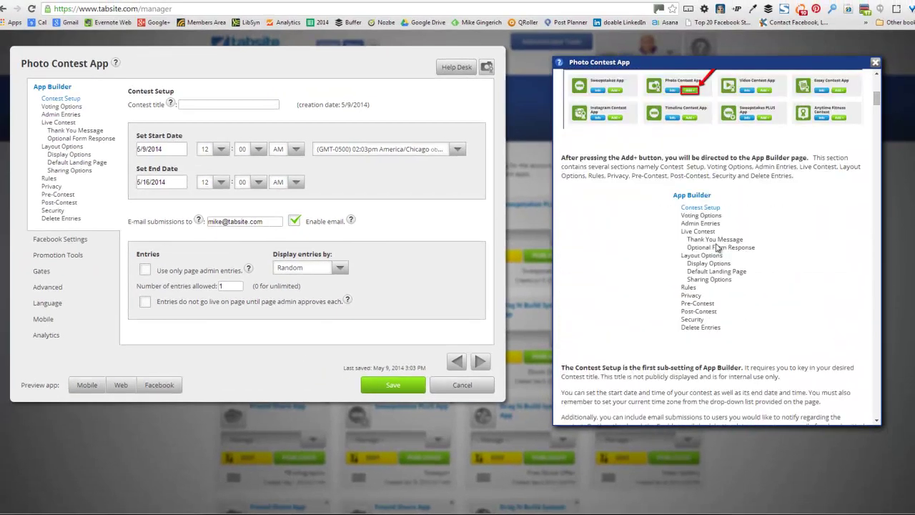